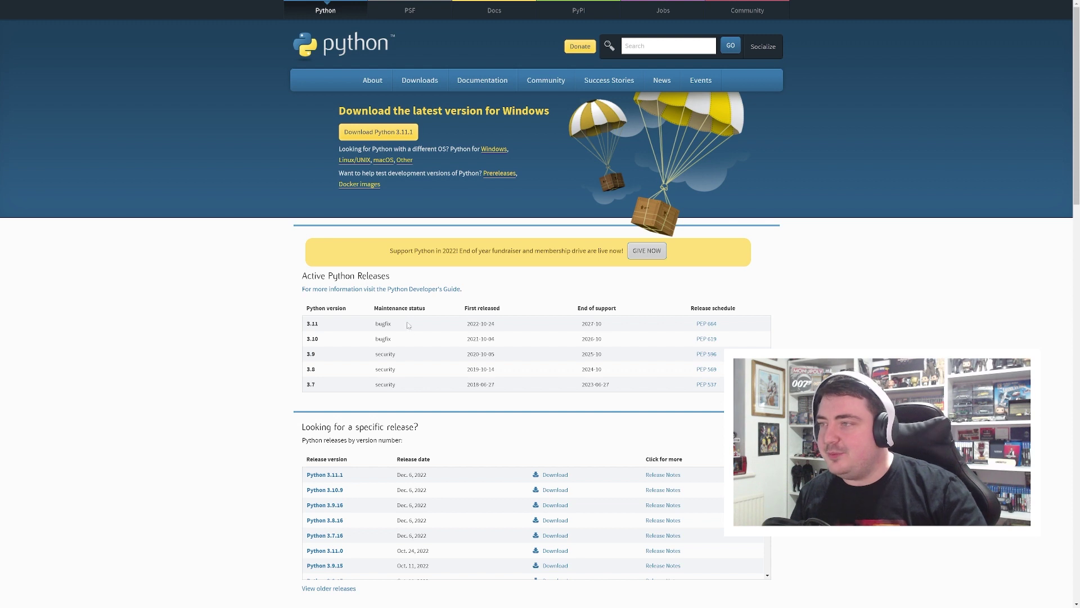
# Download the TahkareF1M Script-Manager repository from GitHub as a ZIP file
pyautogui.moveTo(419, 80)
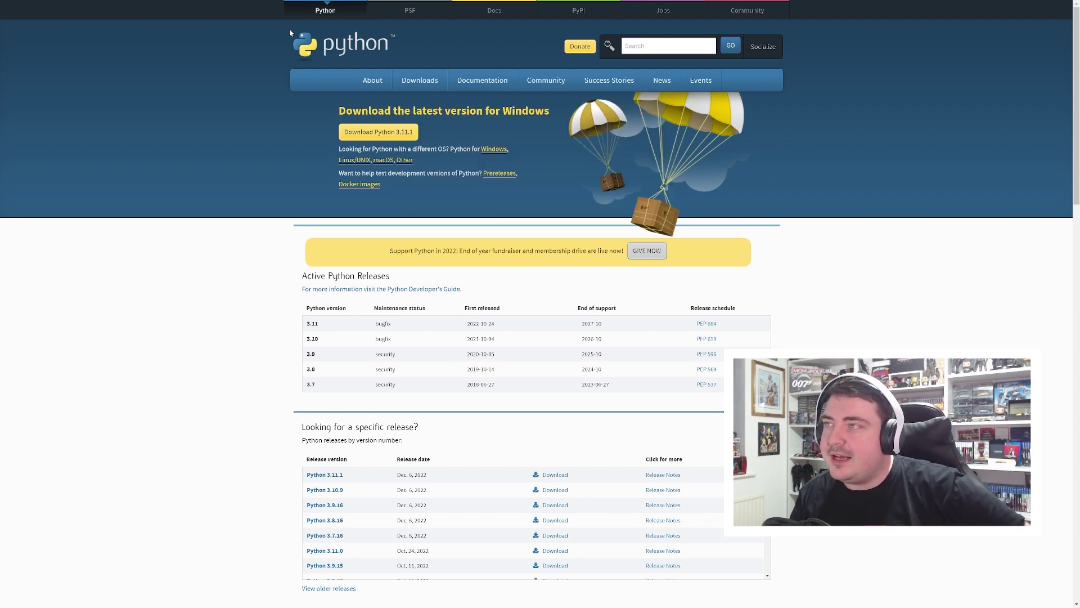
pyautogui.scroll(-2, 345, 321)
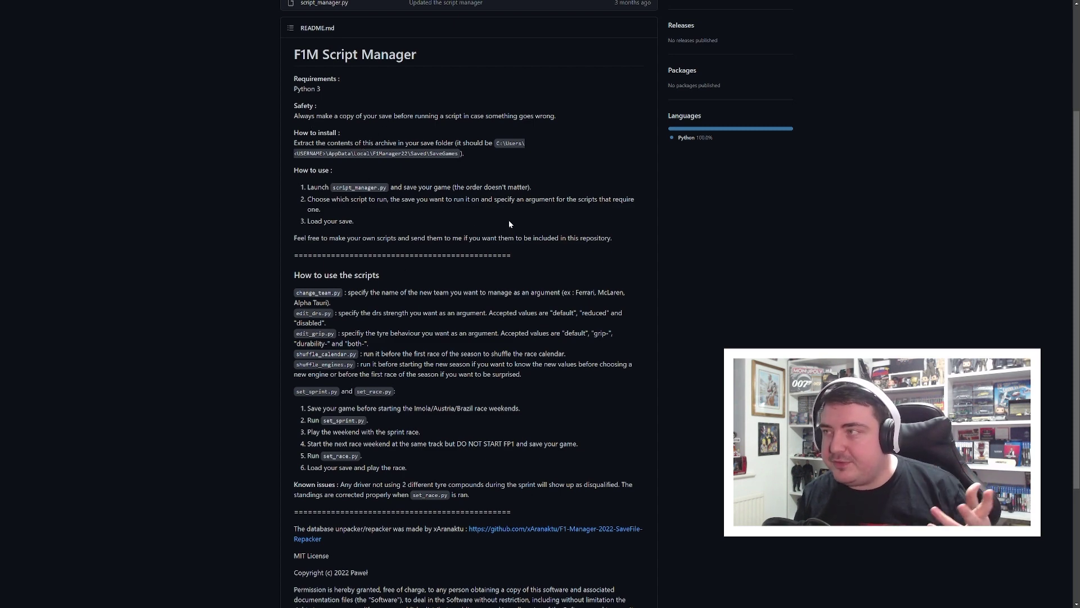
pyautogui.scroll(3, 507, 226)
pyautogui.scroll(-3, 342, 311)
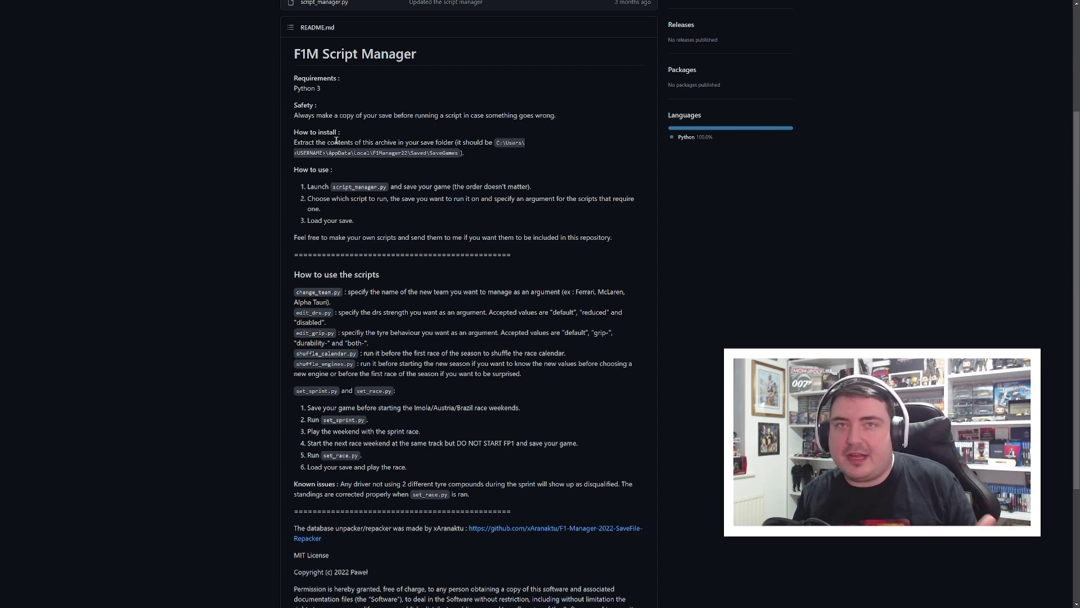
pyautogui.scroll(3, 336, 141)
pyautogui.click(641, 94)
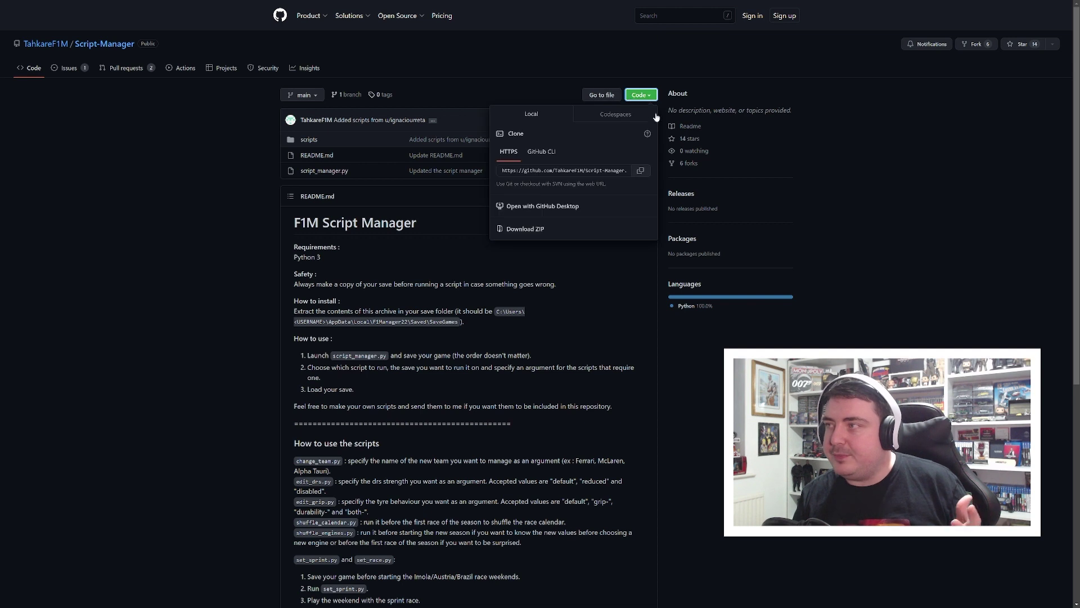
pyautogui.click(524, 229)
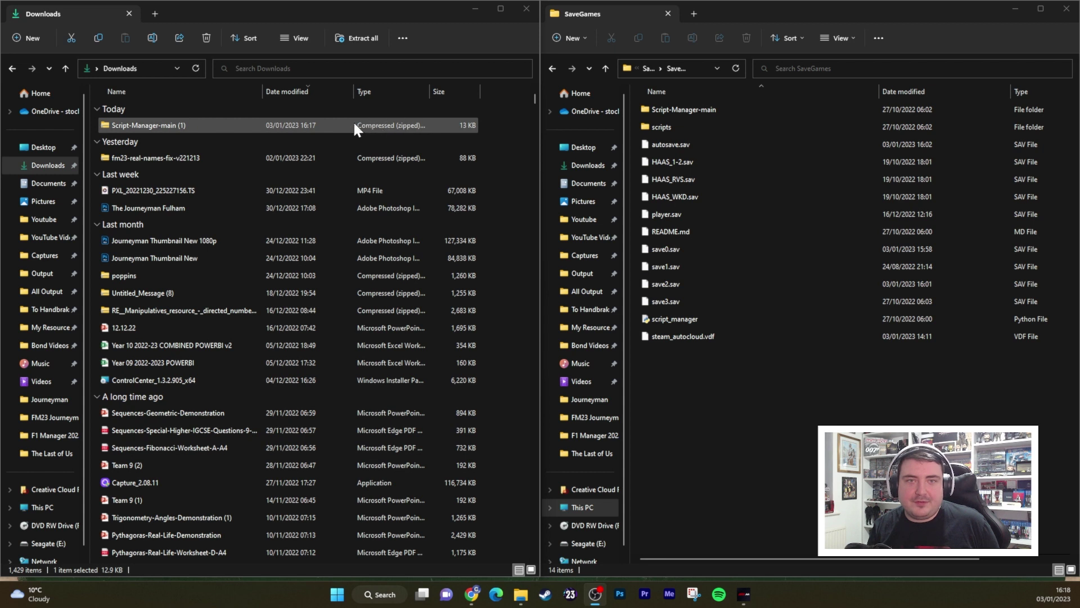
# Open the Script-Manager-main folder inside the downloaded ZIP and select scripts, README.md and script_manager
pyautogui.doubleClick(214, 127)
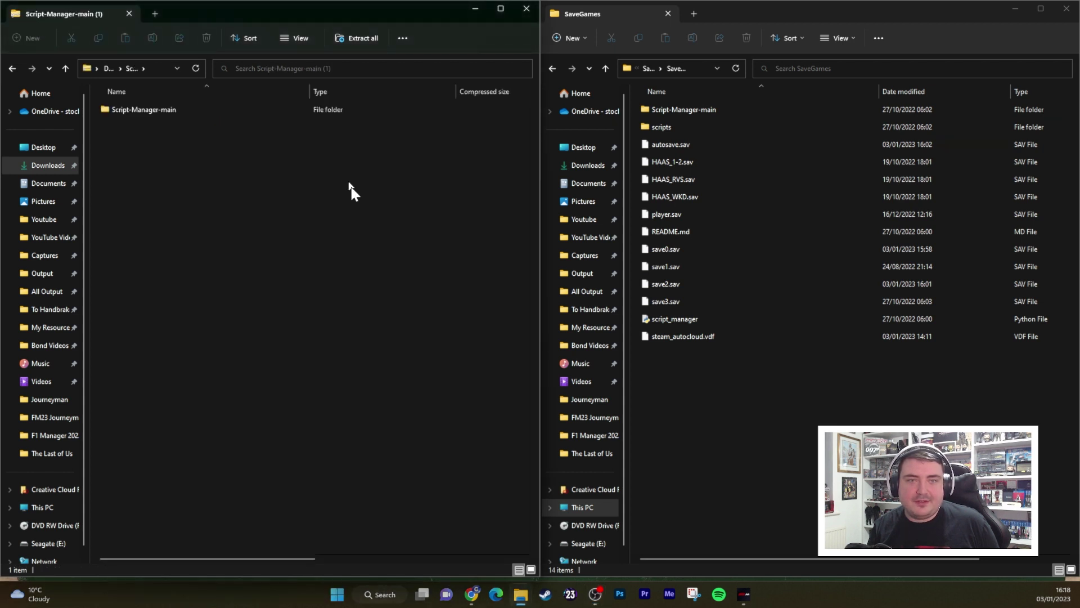
pyautogui.rightClick(162, 108)
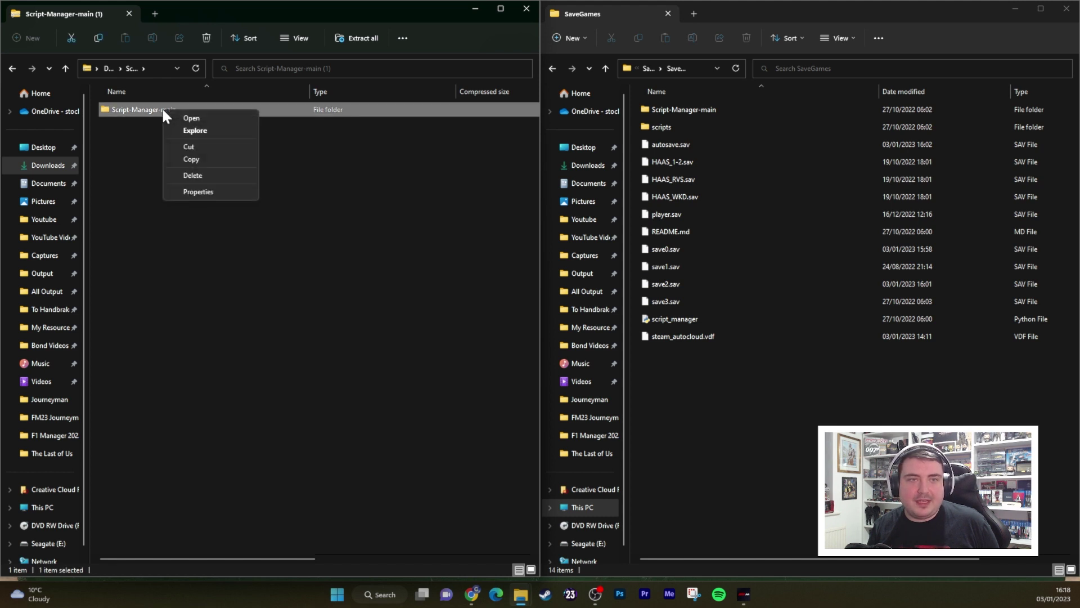
pyautogui.click(123, 112)
pyautogui.doubleClick(161, 109)
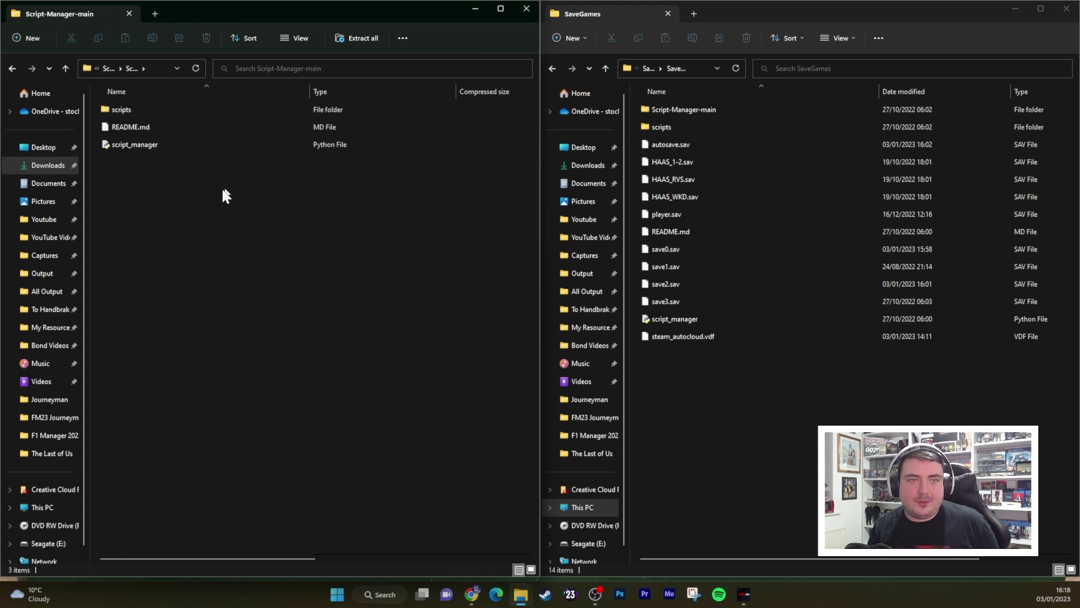
pyautogui.moveTo(252, 221); pyautogui.dragTo(112, 112)
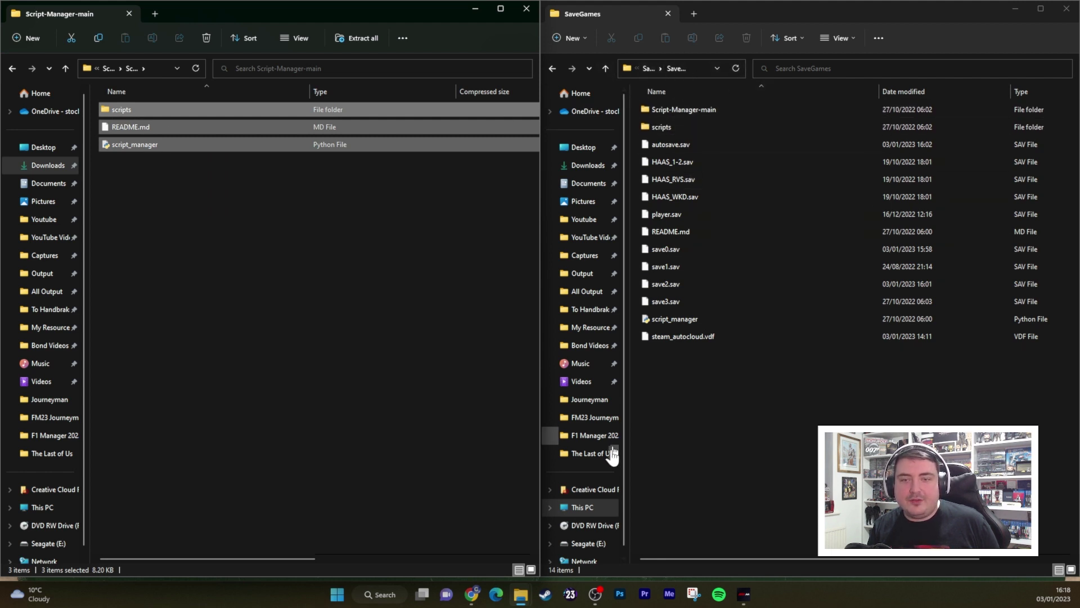
# In the second file window, browse from This PC to the Windows (C:) drive's Users folder and open the user's profile folder
pyautogui.click(602, 505)
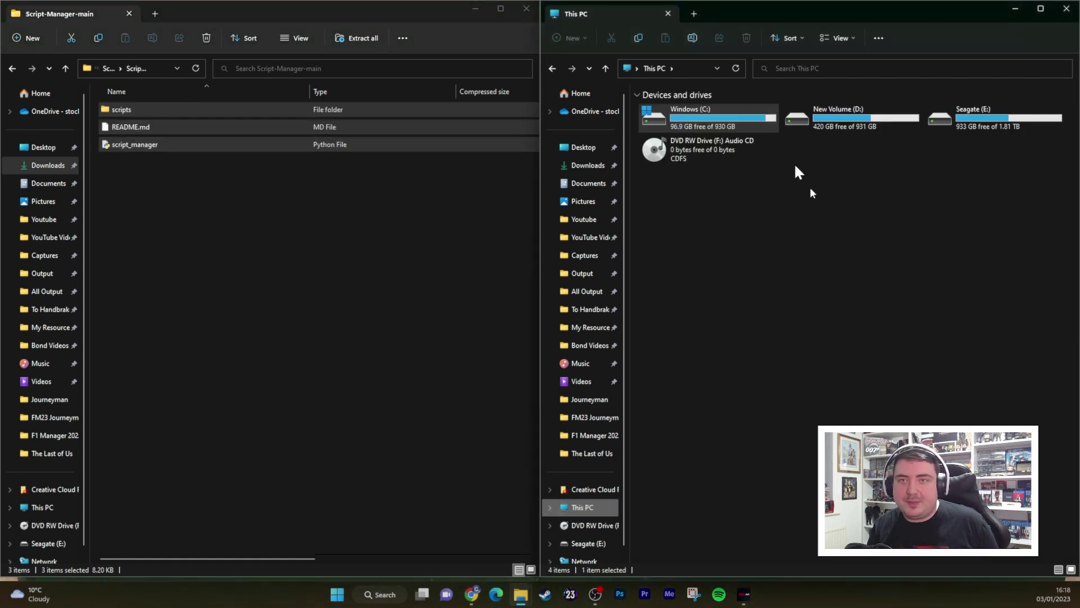
pyautogui.doubleClick(693, 120)
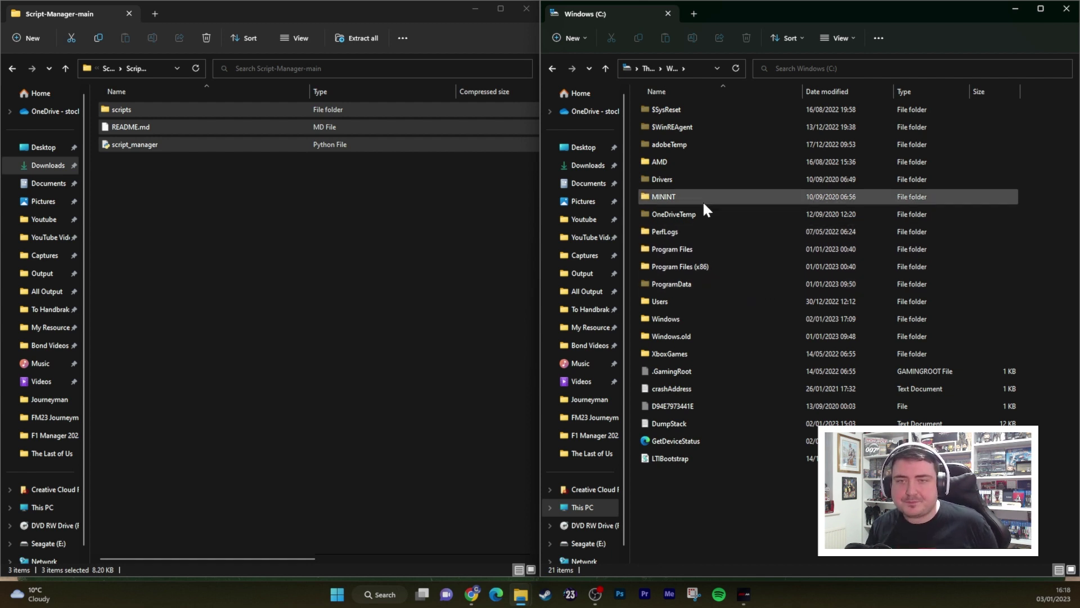
pyautogui.doubleClick(679, 305)
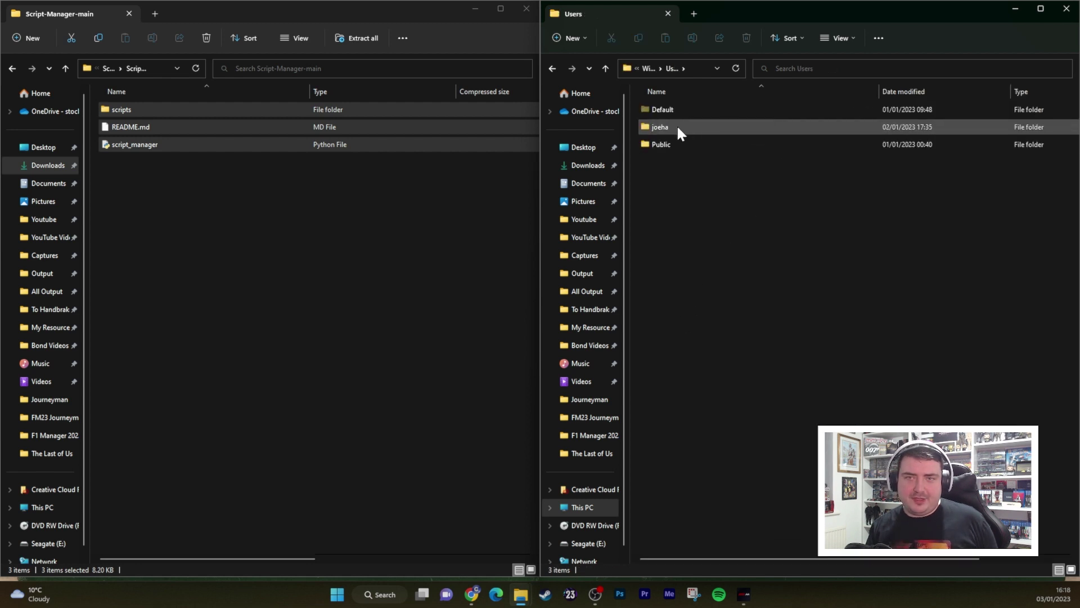
pyautogui.doubleClick(677, 127)
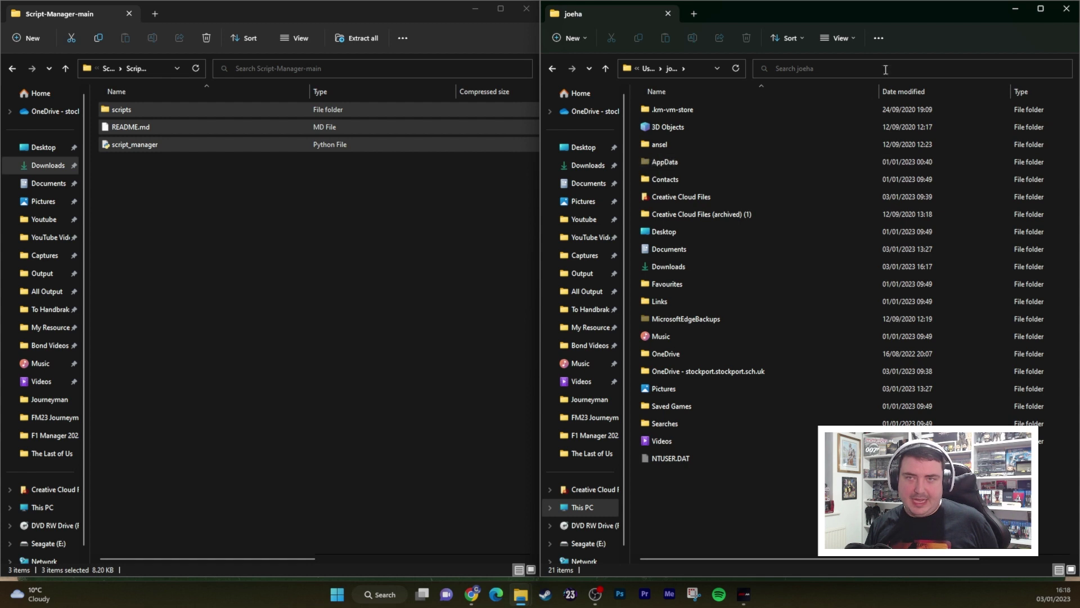
pyautogui.click(876, 38)
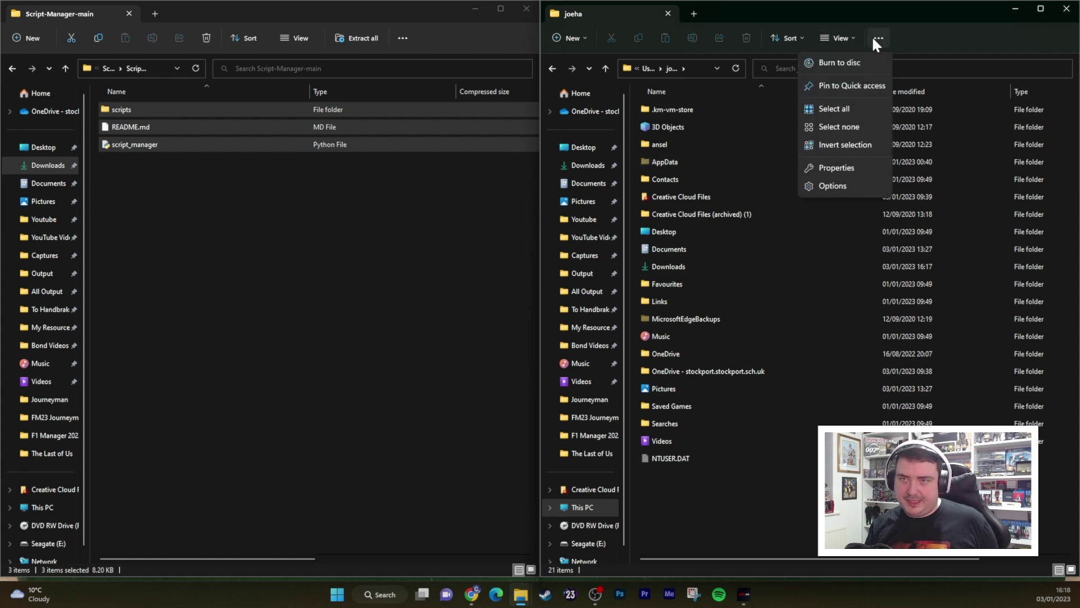
pyautogui.click(832, 38)
pyautogui.click(838, 38)
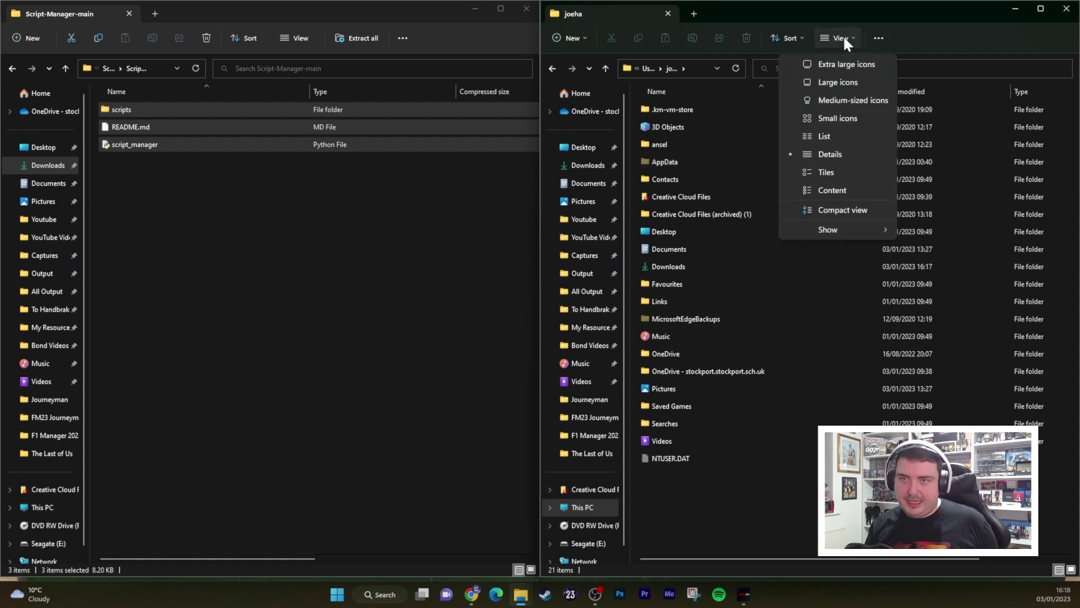
pyautogui.click(877, 39)
pyautogui.click(877, 38)
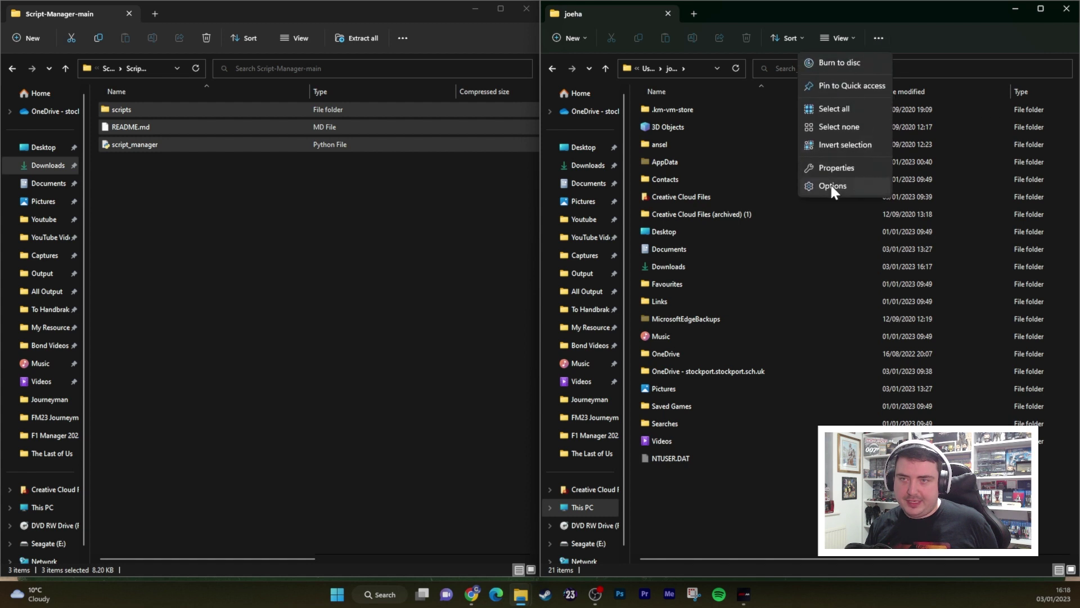
# Try to apply the Hidden attribute to the user's profile folder, subfolders and files through the folder's properties
pyautogui.click(837, 168)
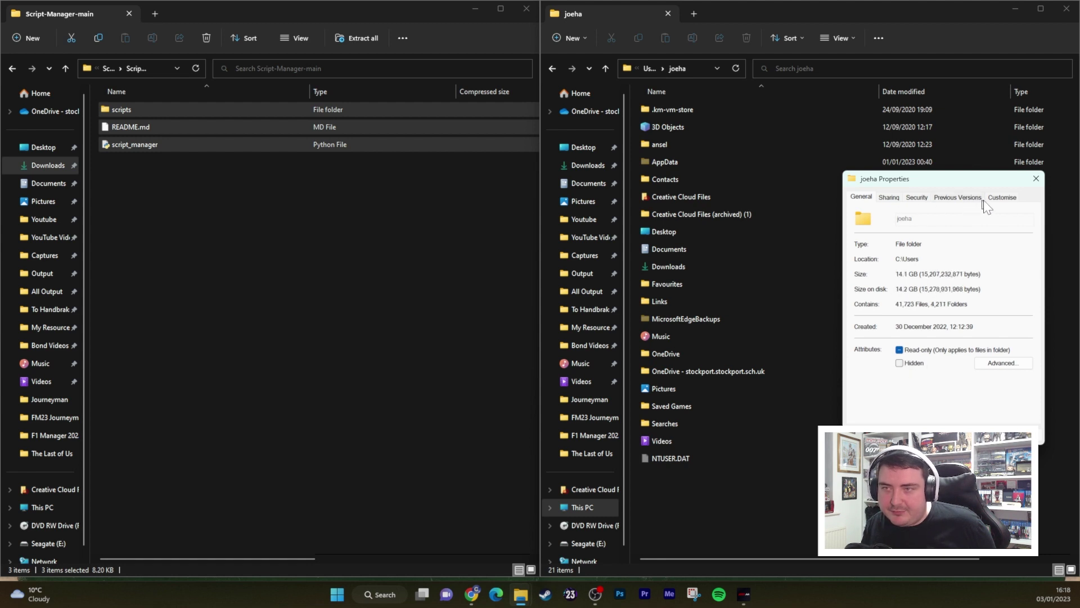
pyautogui.click(1008, 197)
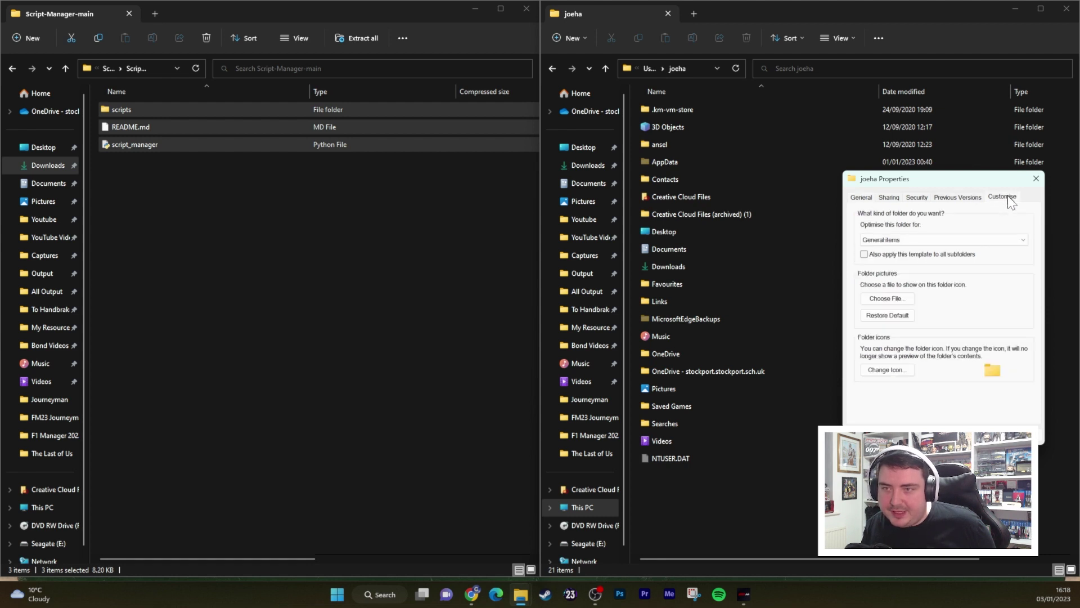
pyautogui.click(958, 197)
pyautogui.click(889, 197)
pyautogui.click(870, 198)
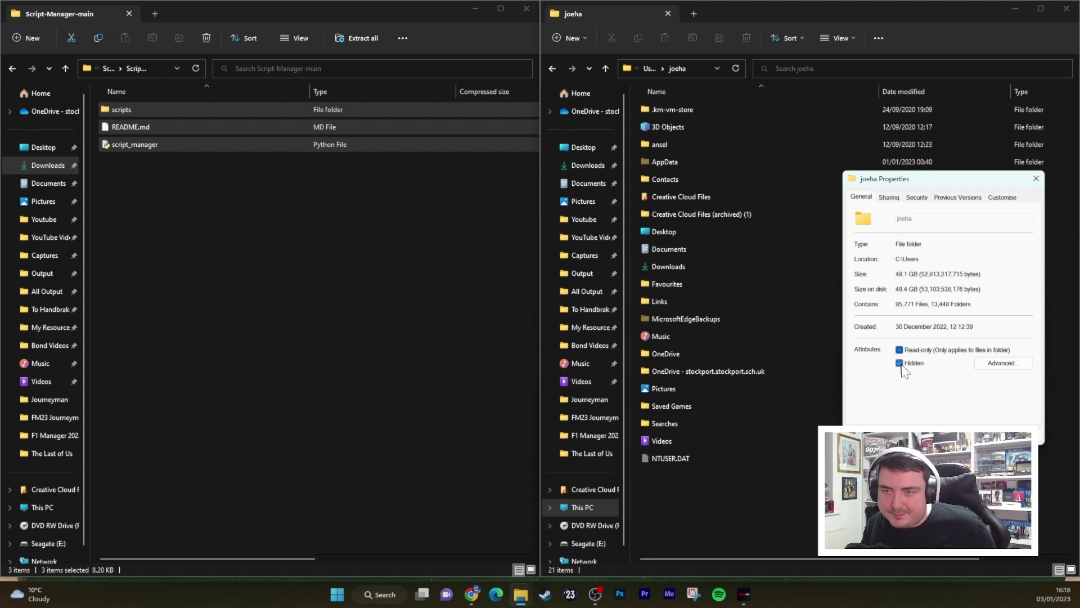
pyautogui.click(924, 433)
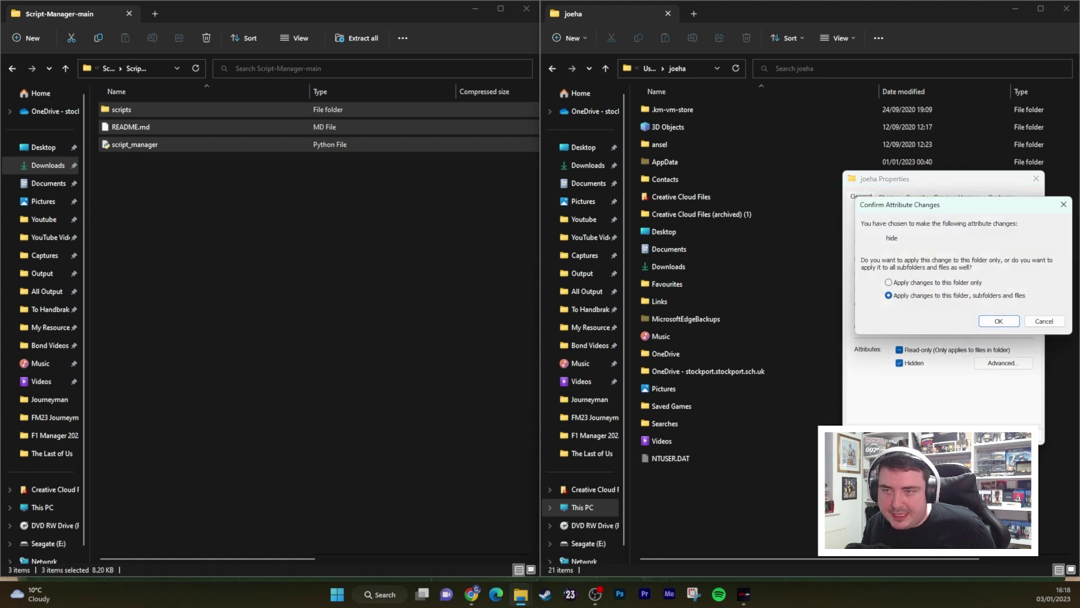
pyautogui.click(994, 322)
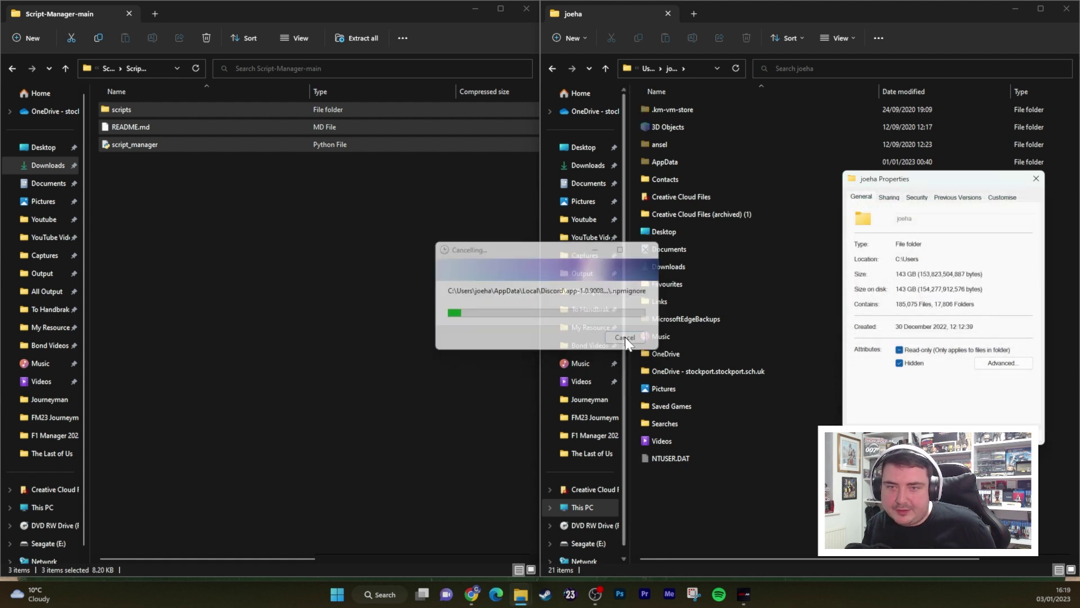
# Clear the Hidden attribute for the profile folder, subfolders and files, cancel the attribute processing, and close the properties
pyautogui.click(899, 363)
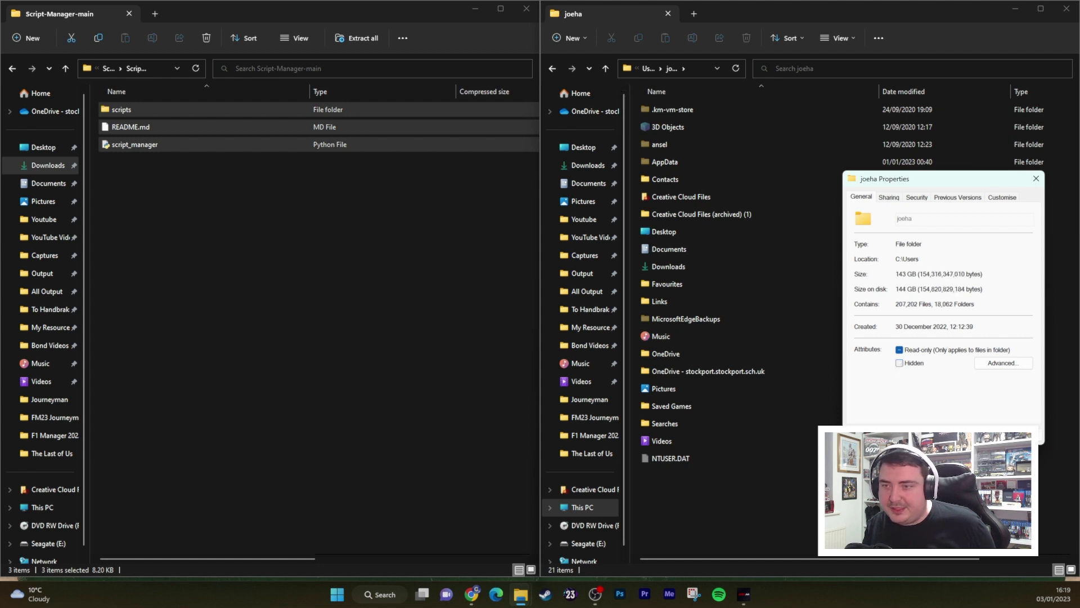
pyautogui.click(928, 435)
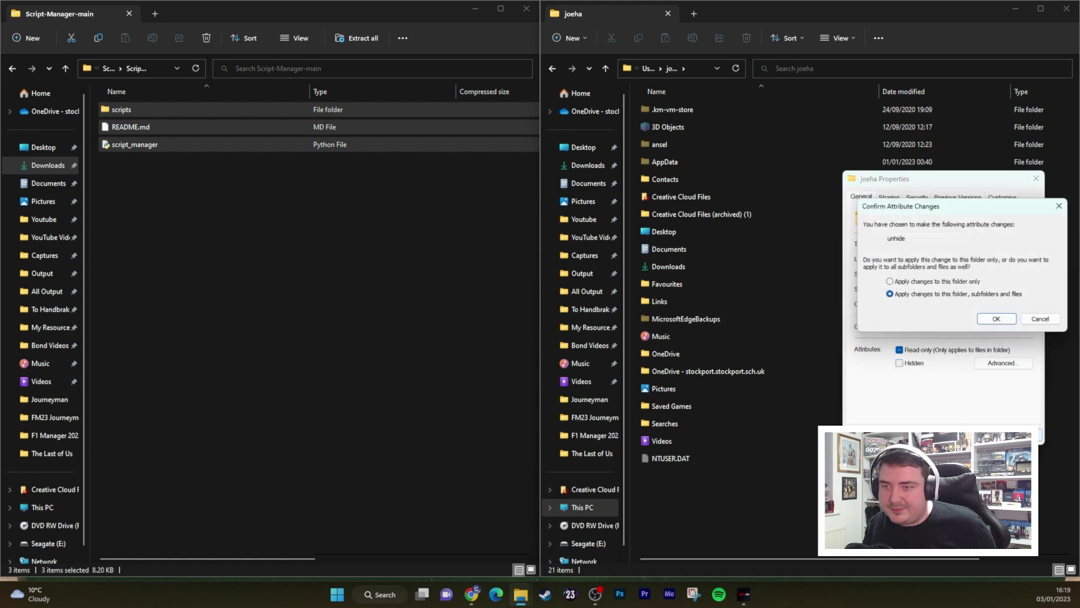
pyautogui.click(1044, 321)
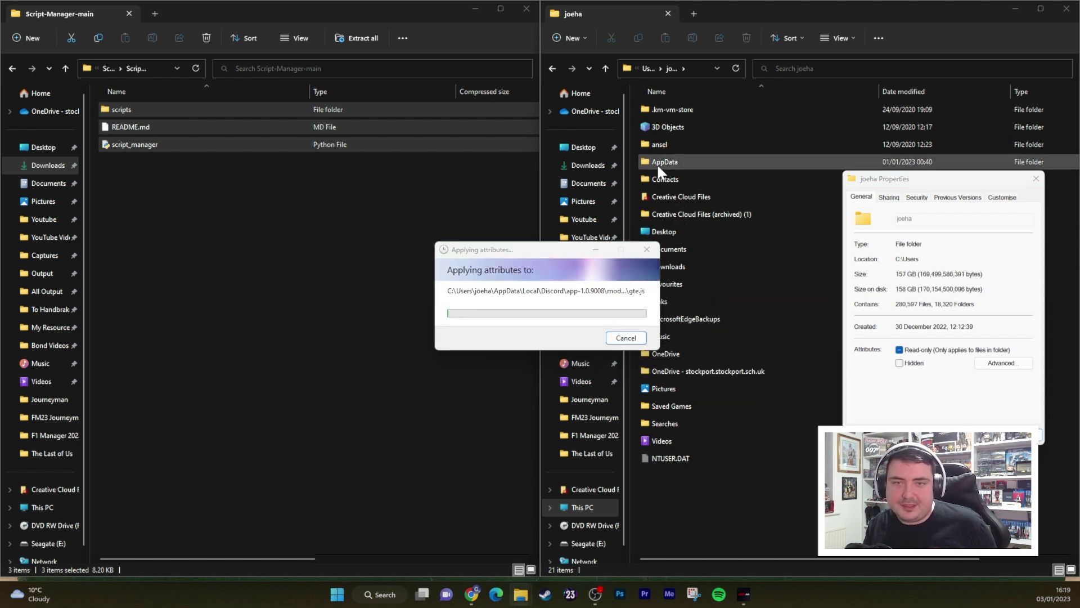
pyautogui.click(641, 341)
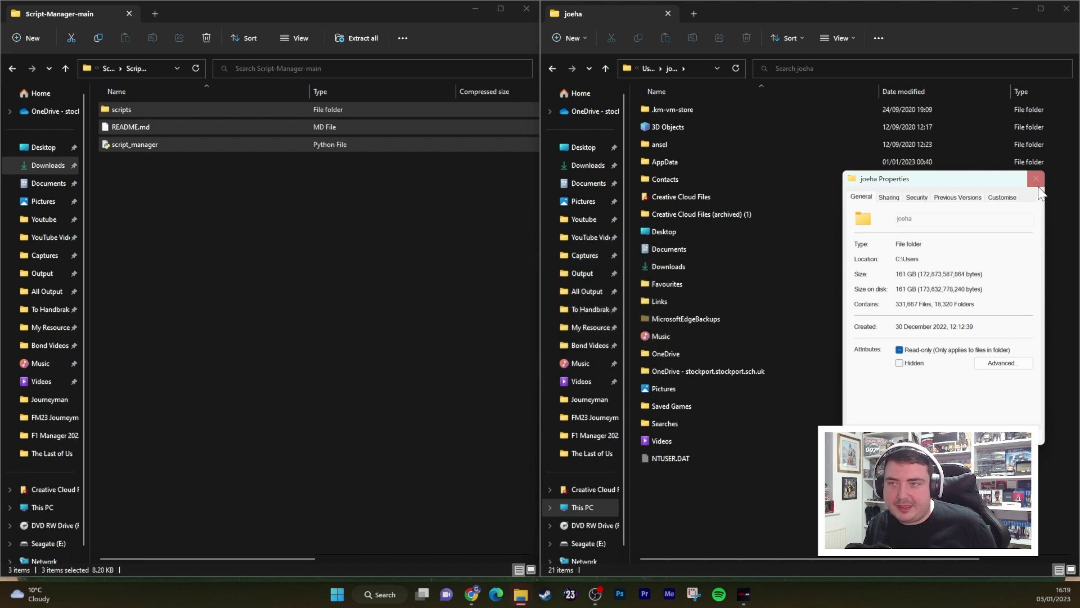
pyautogui.click(1036, 178)
# Open AppData\Local\F1Manager22\Saved\SaveGames from the profile folder and sort its contents by date modified, newest first
pyautogui.doubleClick(674, 159)
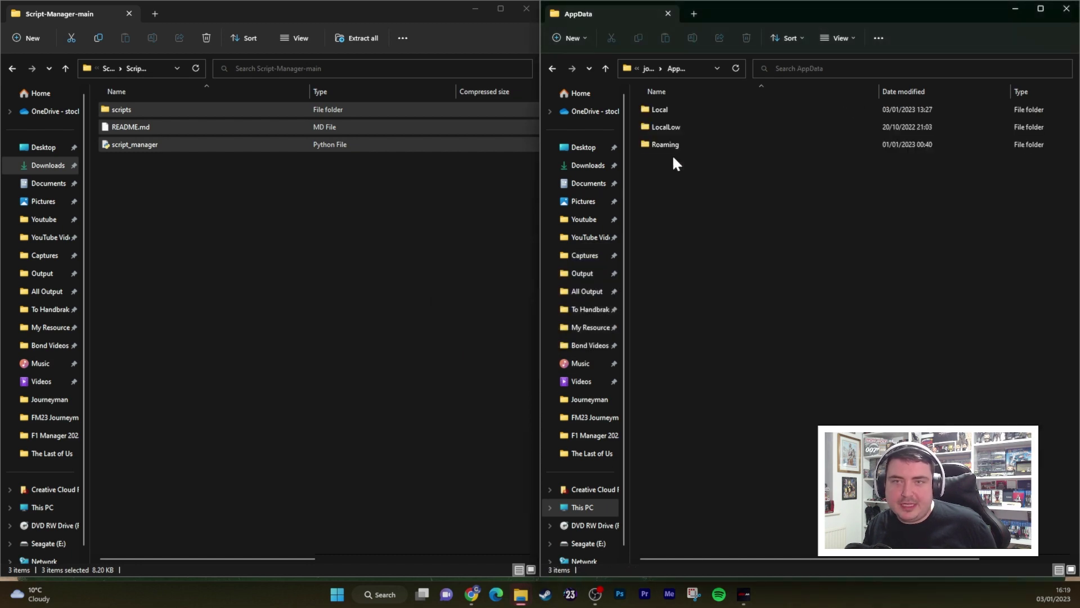
pyautogui.doubleClick(677, 108)
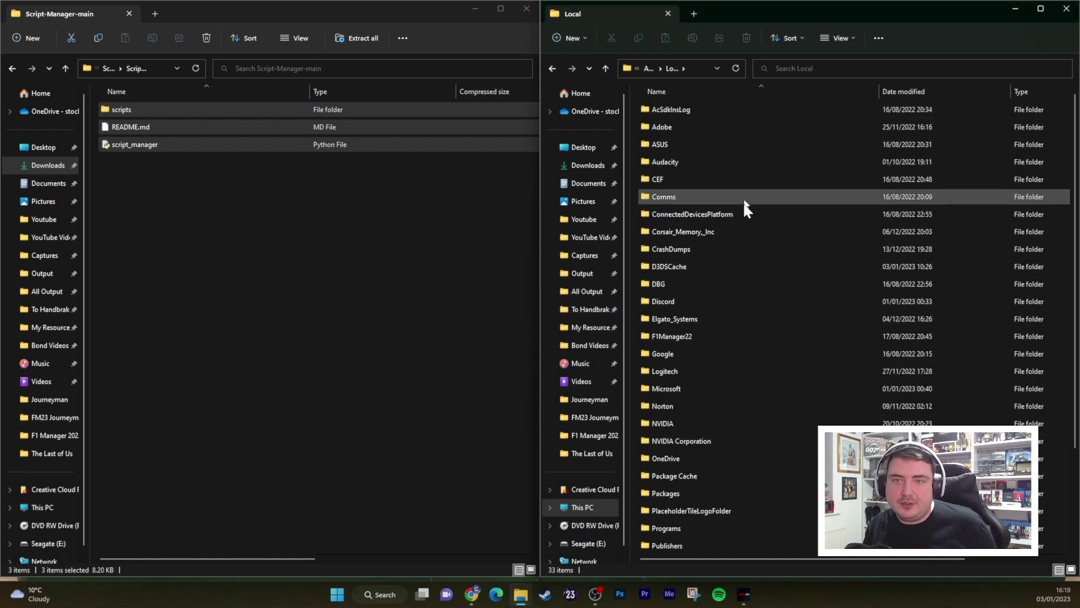
pyautogui.scroll(-1, 680, 370)
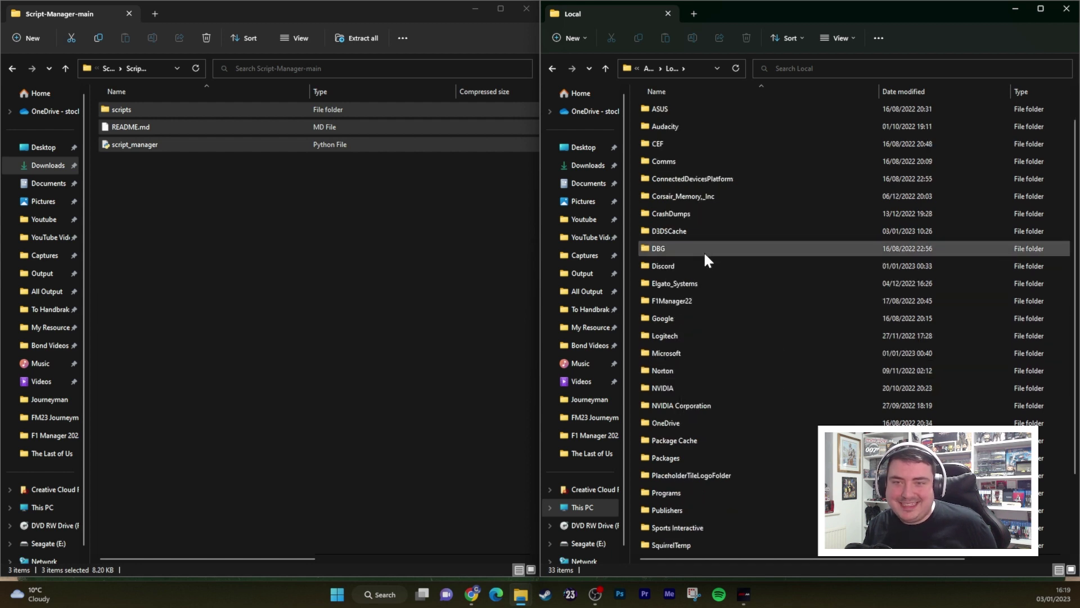
pyautogui.doubleClick(706, 299)
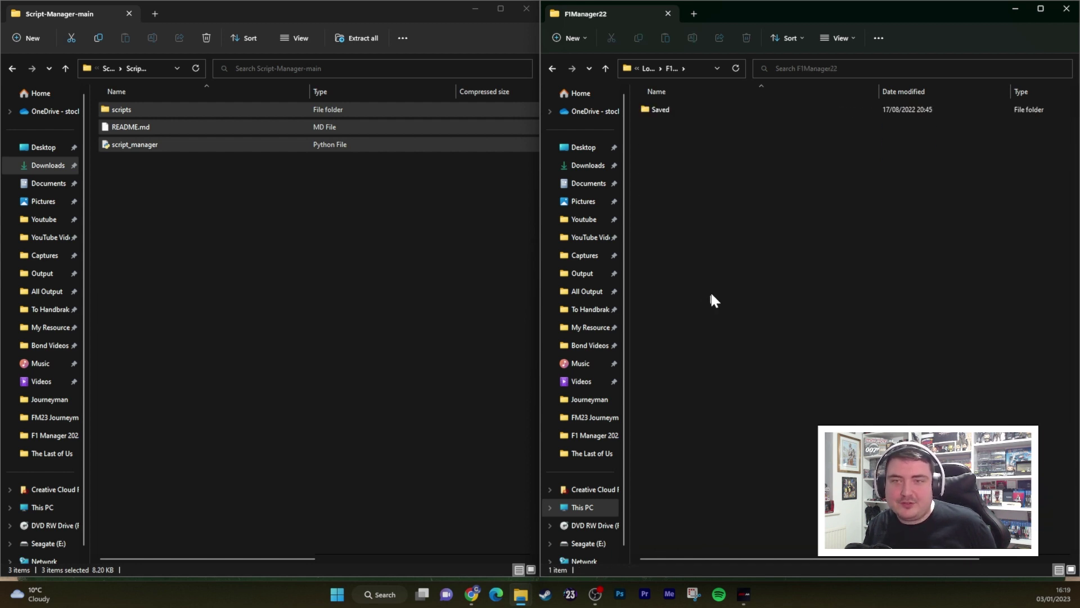
pyautogui.doubleClick(684, 107)
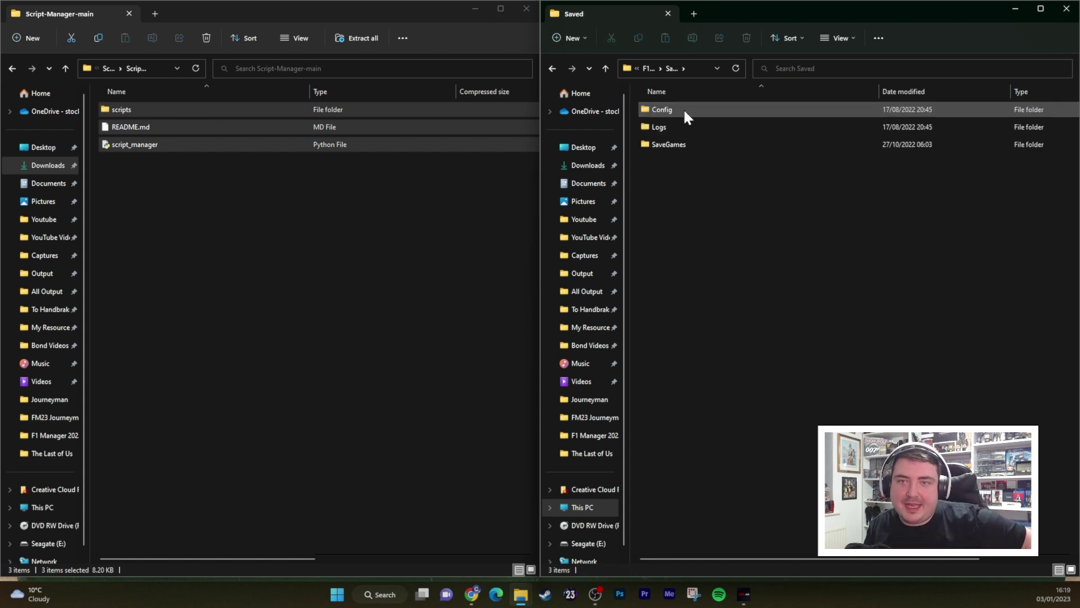
pyautogui.doubleClick(681, 143)
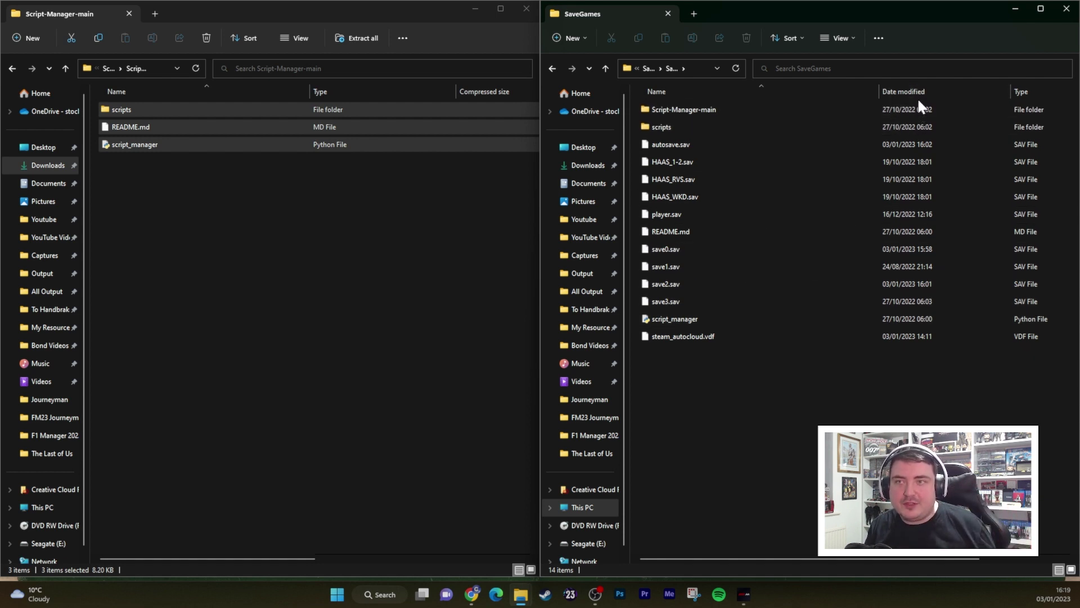
pyautogui.click(936, 90)
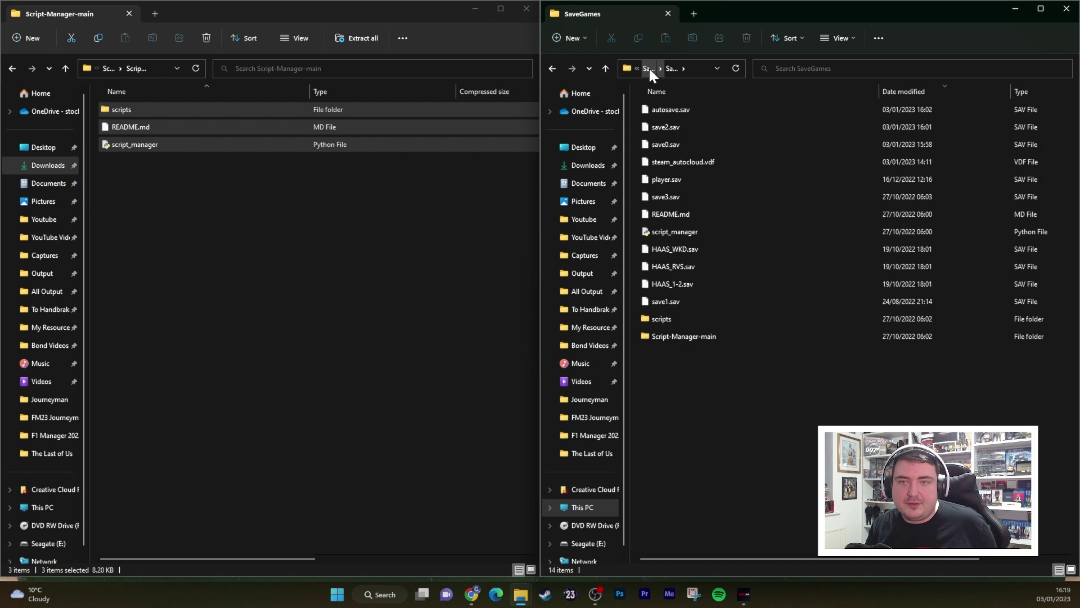
# Run script_manager from the SaveGames folder and move its console and F1 Manager 22 Script Manager windows over the Script-Manager-main file window
pyautogui.click(701, 236)
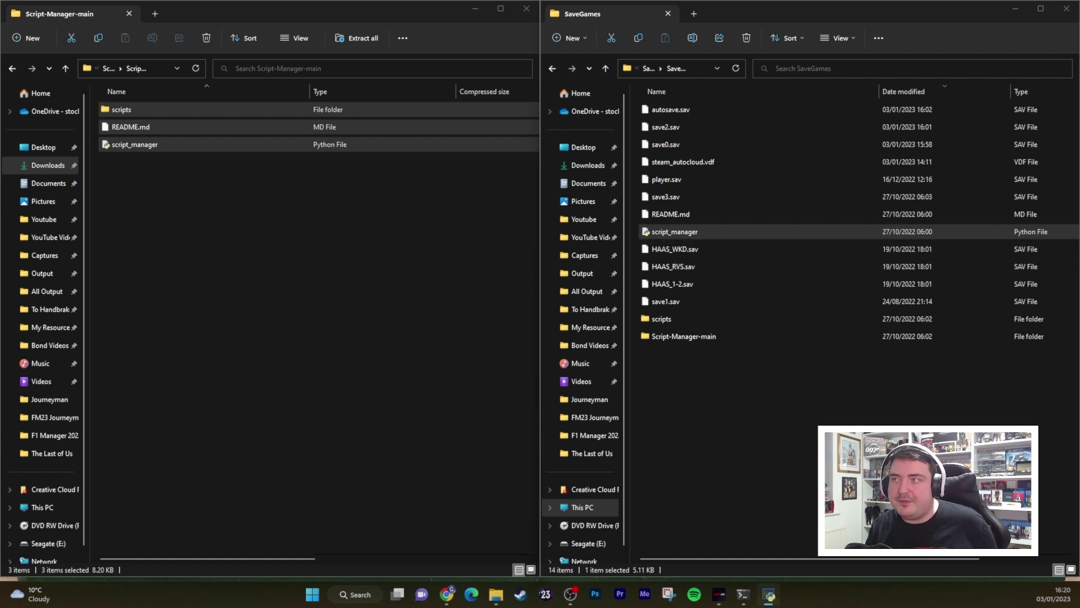
pyautogui.moveTo(735, 241); pyautogui.dragTo(329, 125)
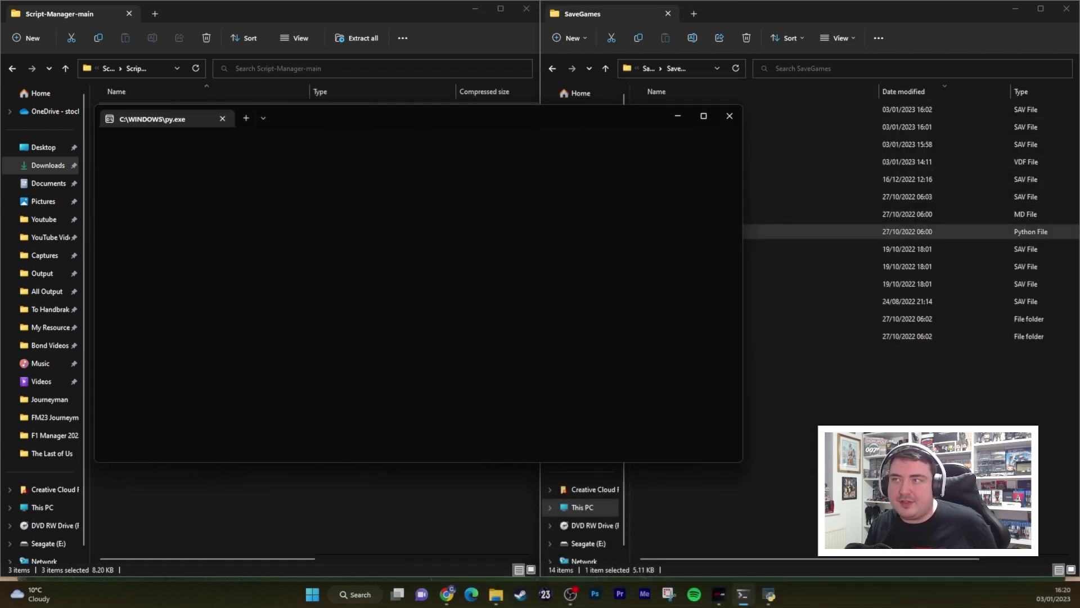
pyautogui.moveTo(757, 344); pyautogui.dragTo(298, 160)
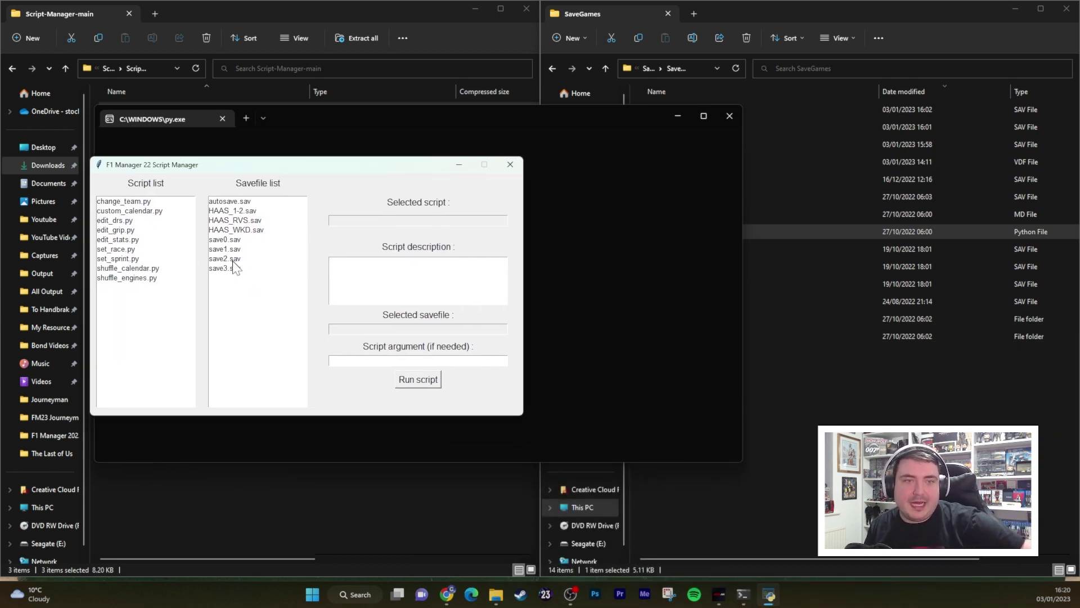
# Run the change_team.py script on save2.sav with McLaren as the script argument, and close the script manager
pyautogui.click(123, 203)
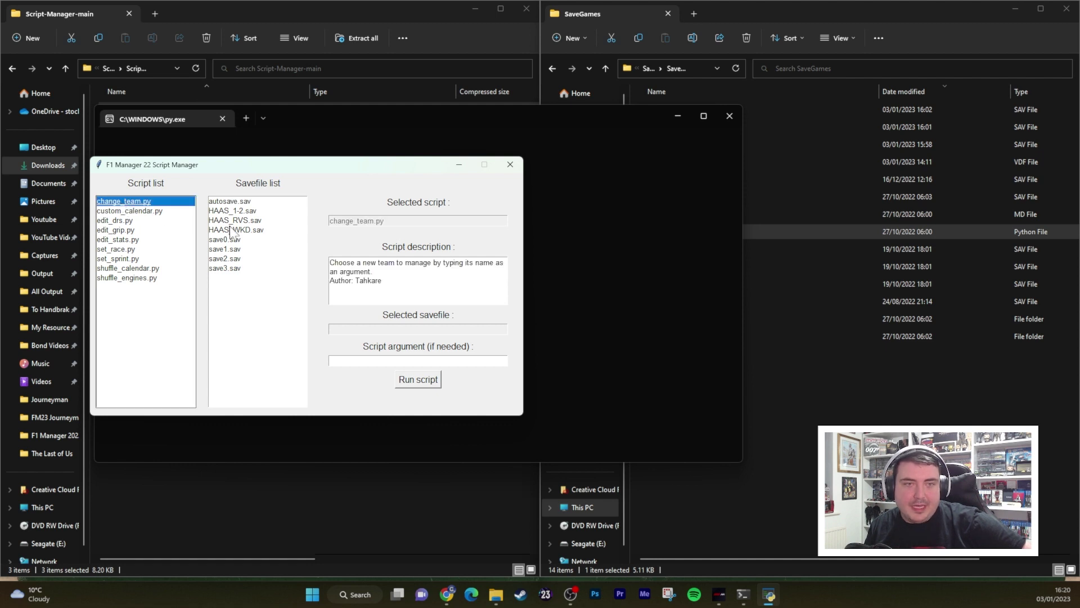
pyautogui.click(234, 261)
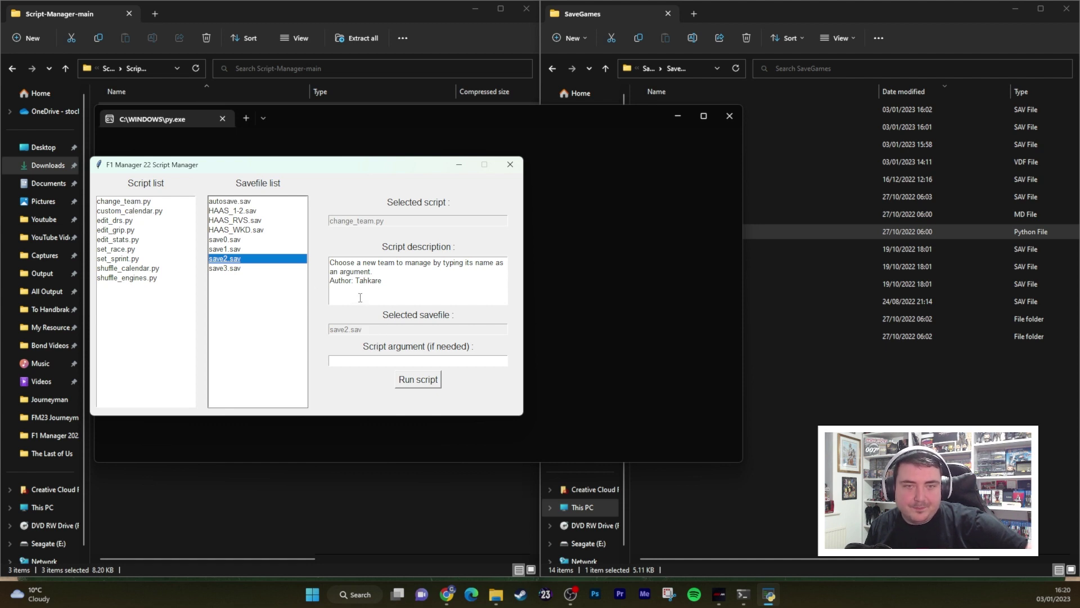
pyautogui.click(374, 360)
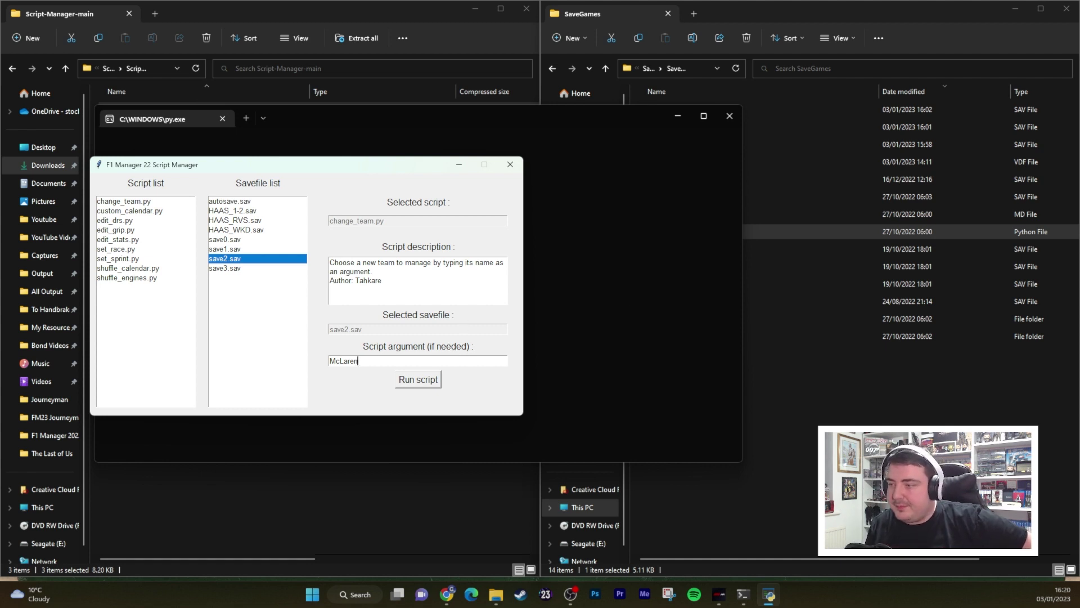
pyautogui.hotkey('alt', 'Tab')
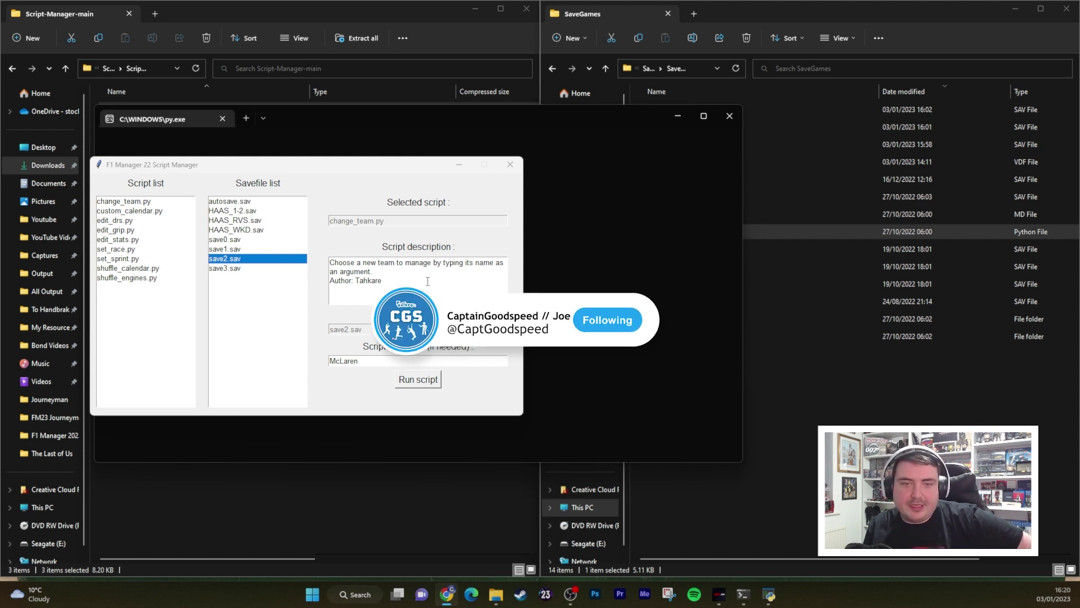
pyautogui.click(417, 380)
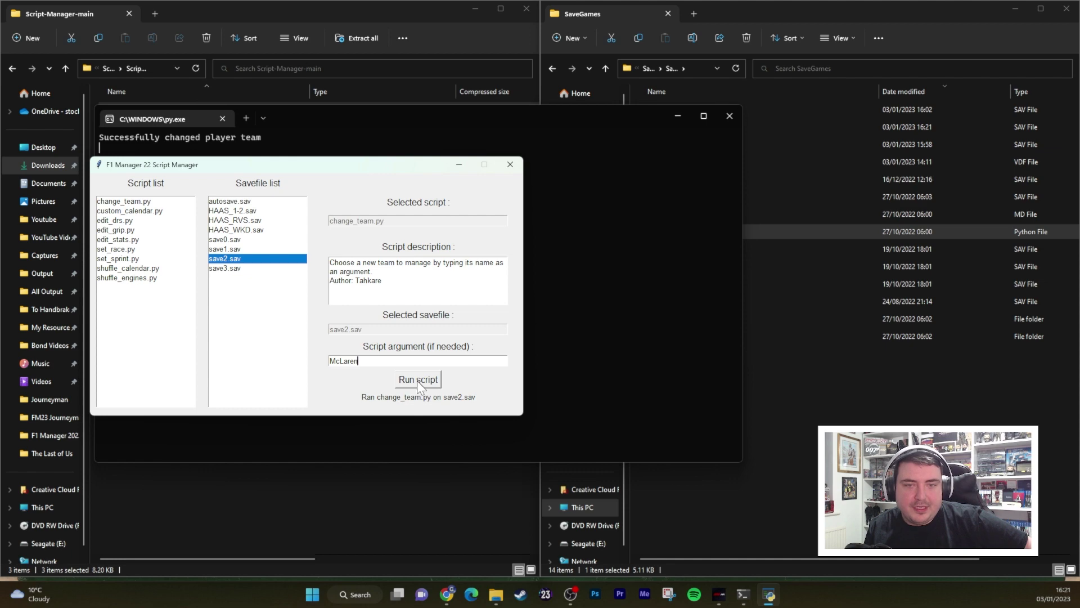
pyautogui.click(511, 166)
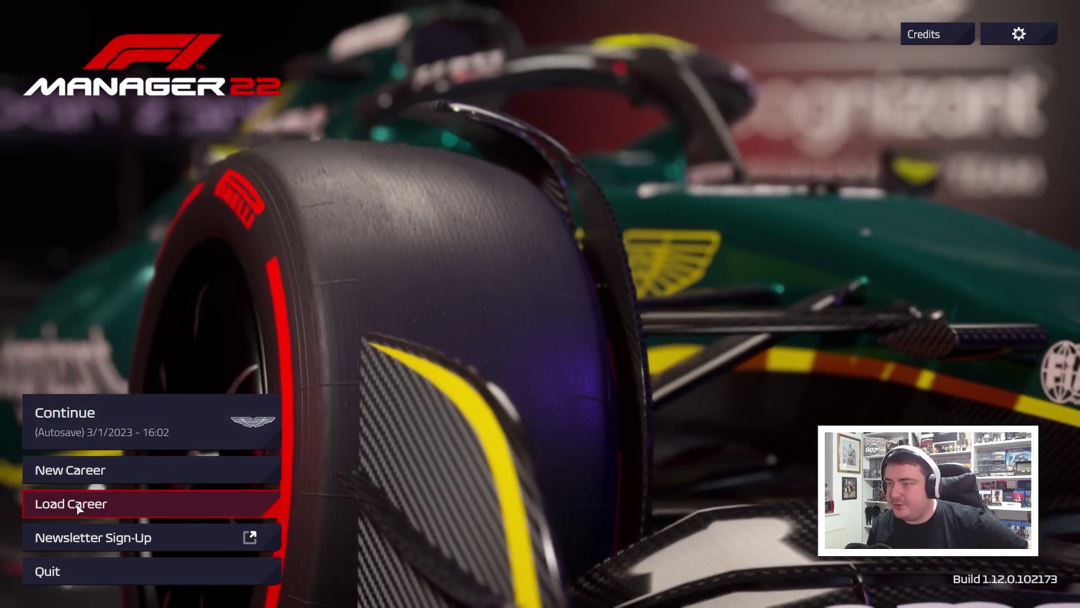
# Switch to F1 Manager 22 and load the Aston Martin 2025 career saved on 3/1/2023 at 16:01
pyautogui.click(78, 505)
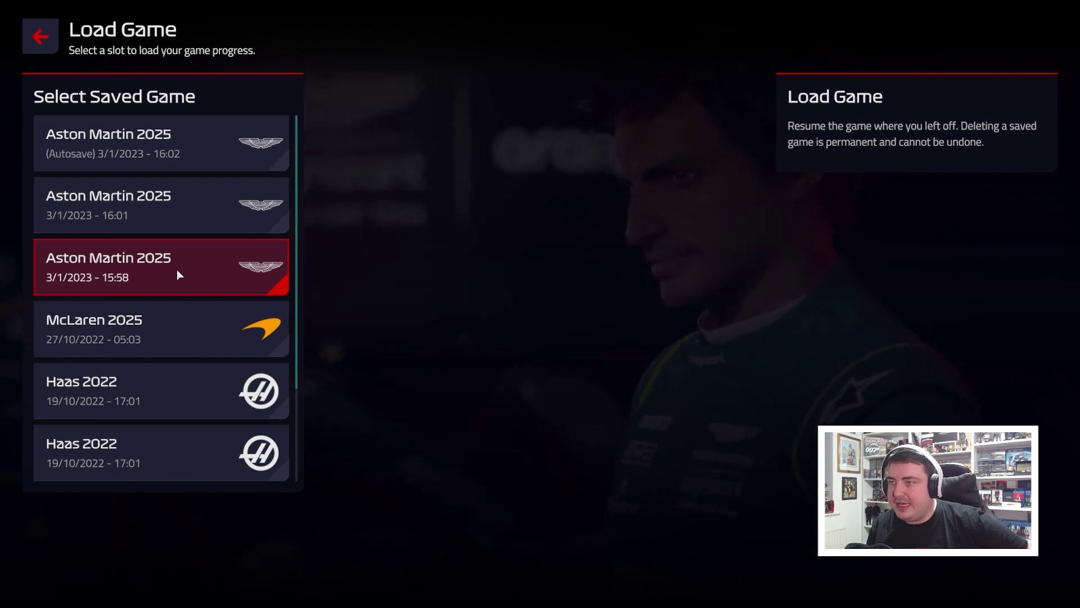
pyautogui.click(144, 214)
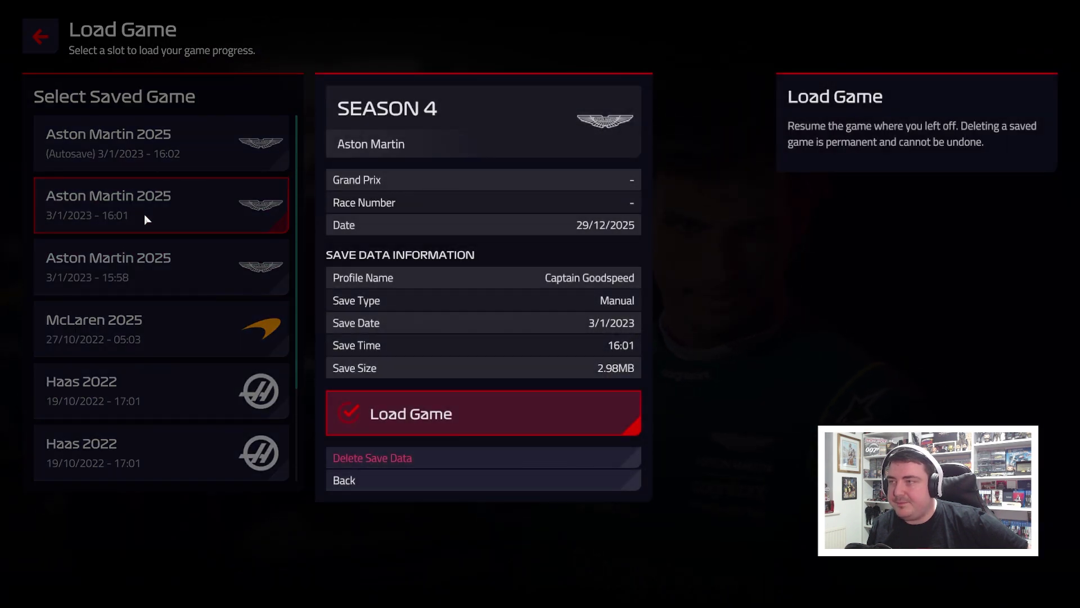
pyautogui.click(391, 418)
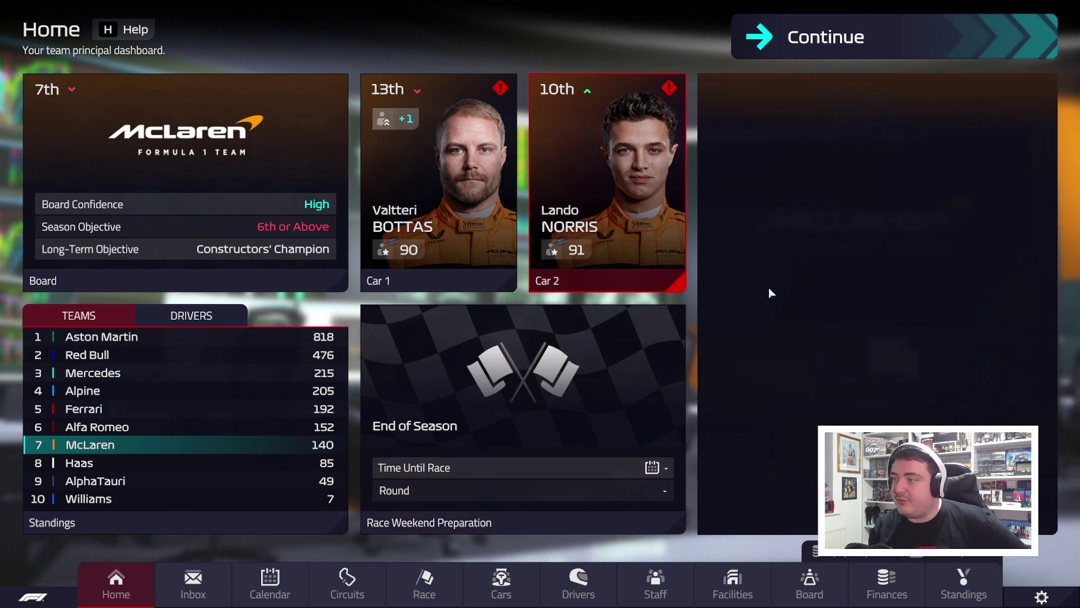
# Look through the Calendar and Circuits pages of the loaded career
pyautogui.click(297, 575)
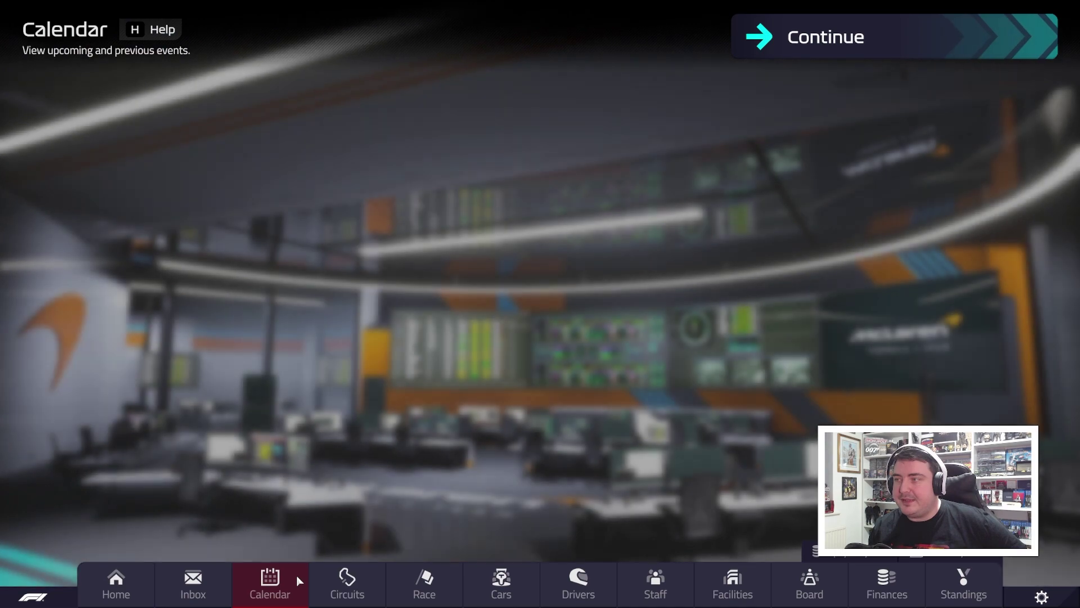
pyautogui.press('e')
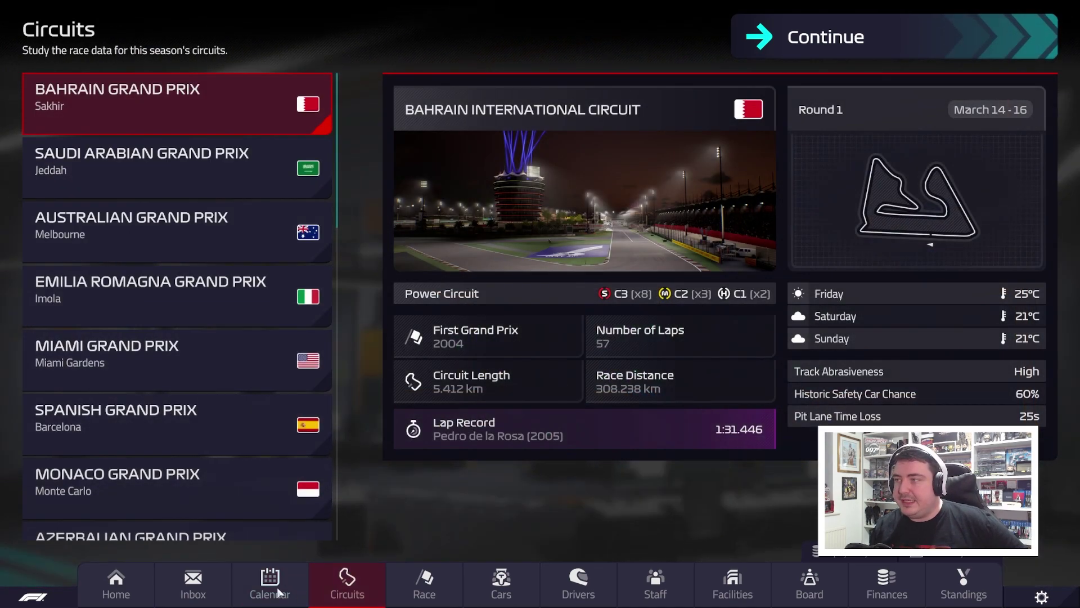
pyautogui.press('q')
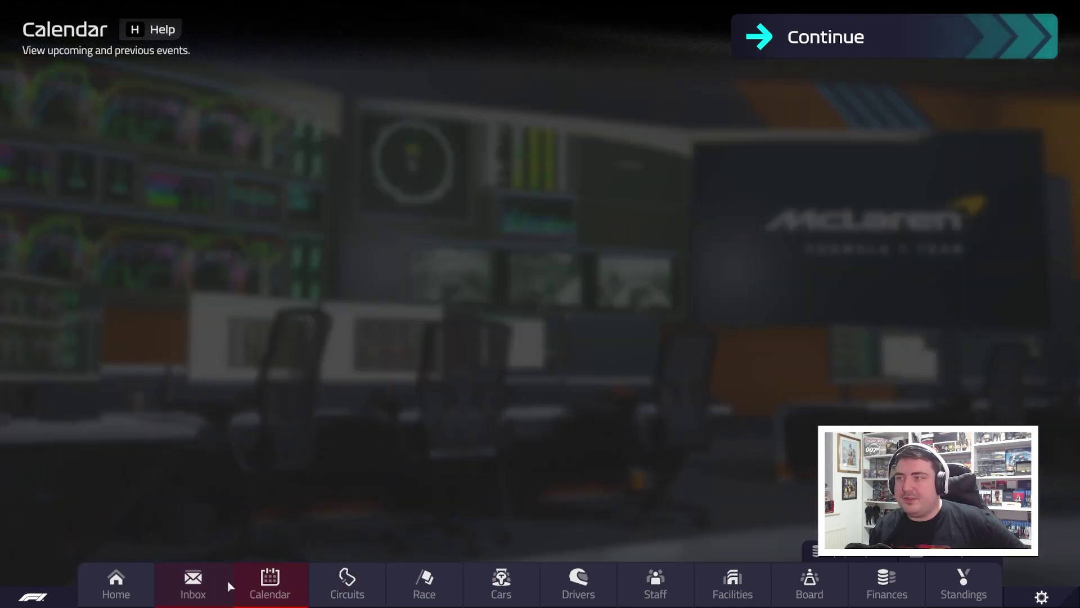
# Read through the inbox messages, including ATR Period Ending Soon, Up-And-Coming Driver?, Unused Scouts and the two-week-old driver development message
pyautogui.click(222, 582)
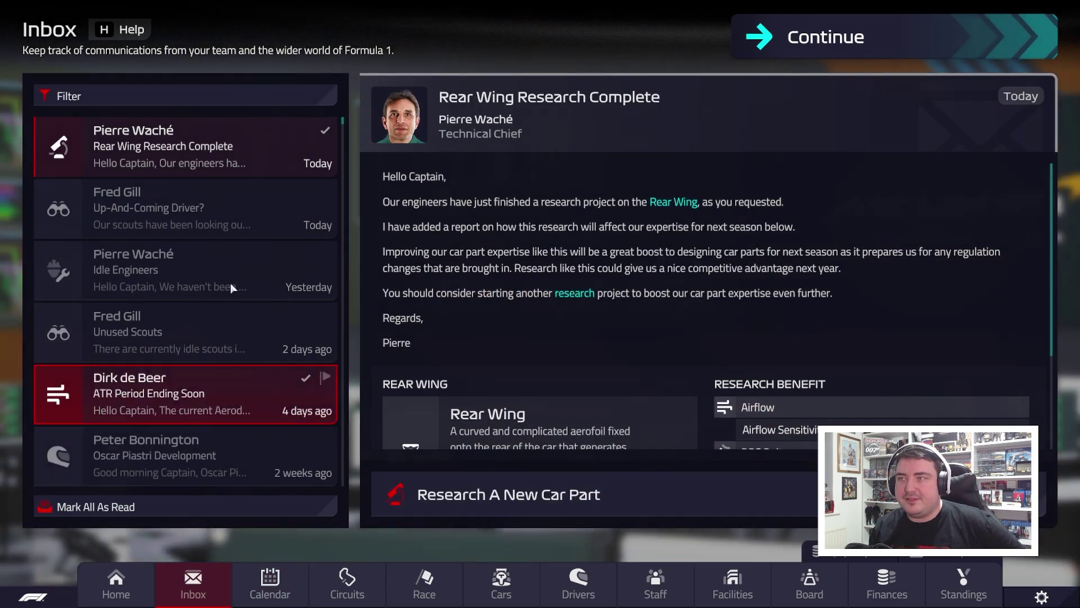
pyautogui.click(194, 393)
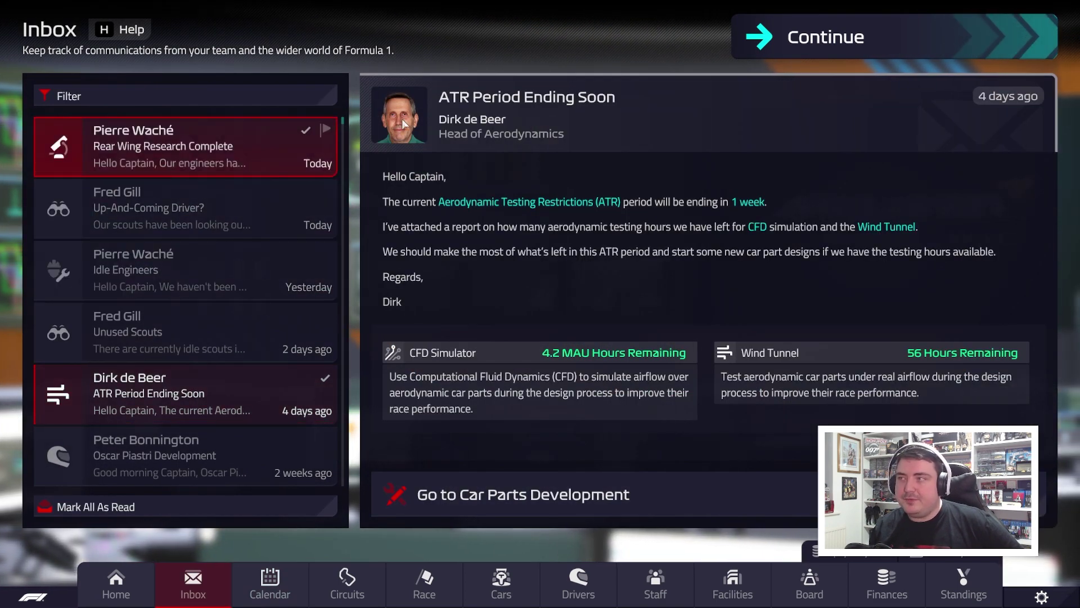
pyautogui.click(197, 261)
pyautogui.click(190, 221)
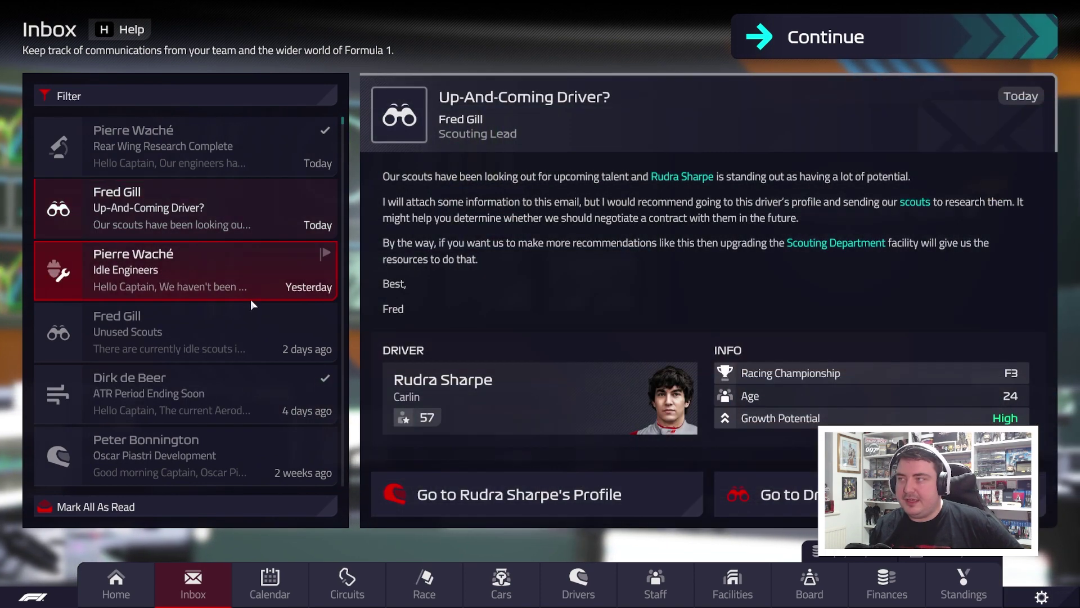
pyautogui.click(185, 167)
pyautogui.click(229, 325)
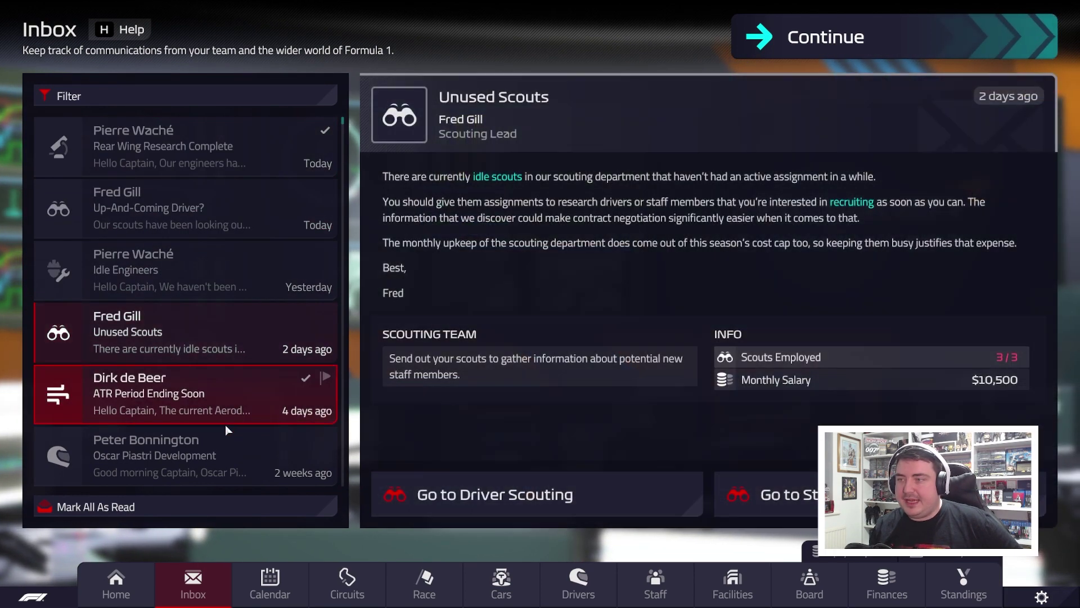
pyautogui.click(206, 461)
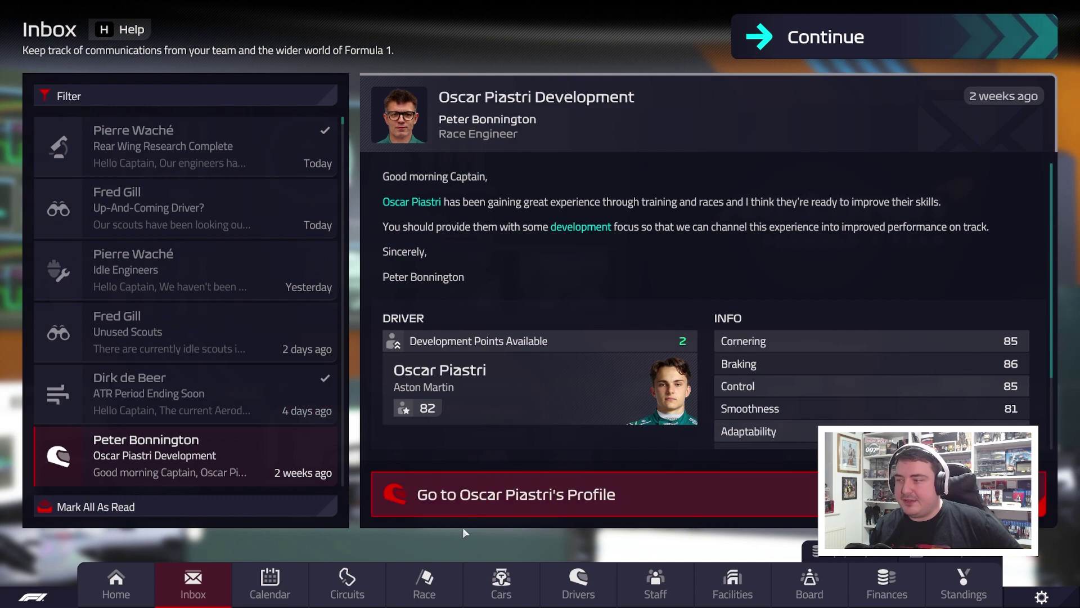
# Check the team's driver and staff line-ups and its season balance overview in the finances
pyautogui.click(578, 585)
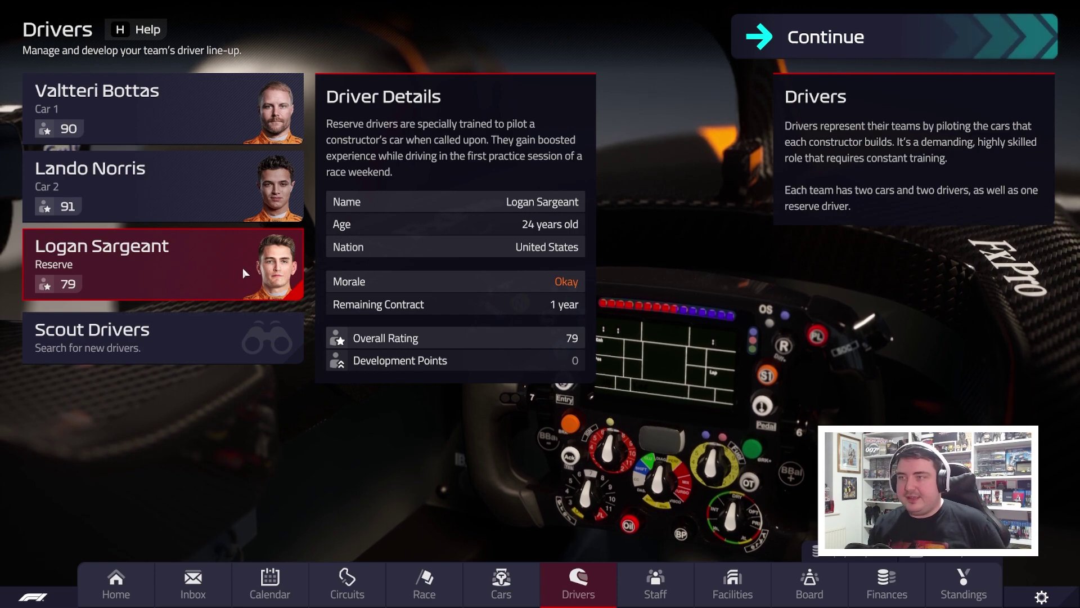
pyautogui.click(655, 585)
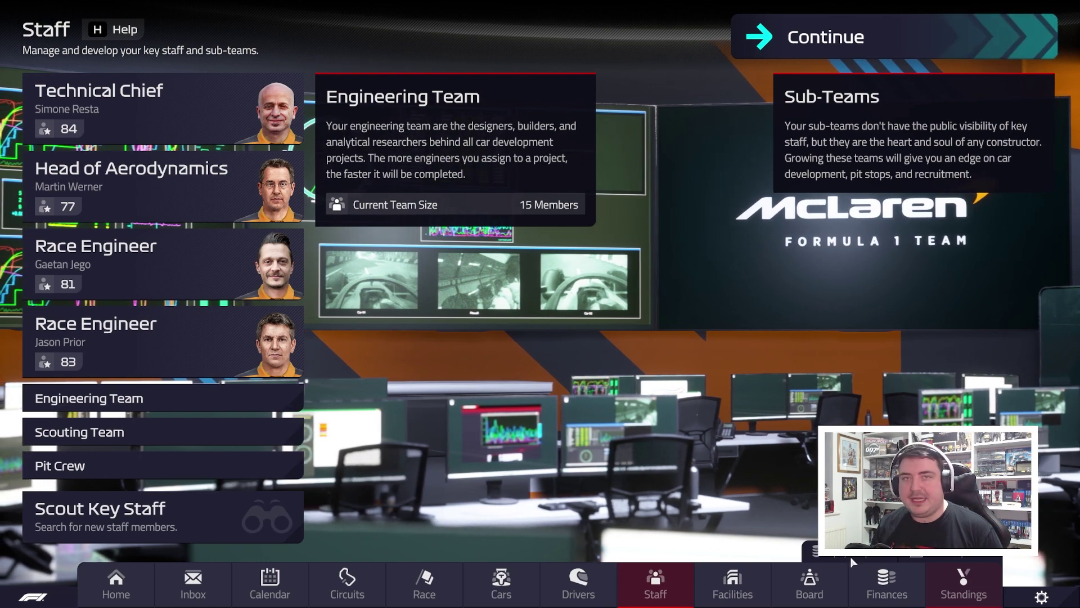
pyautogui.click(884, 582)
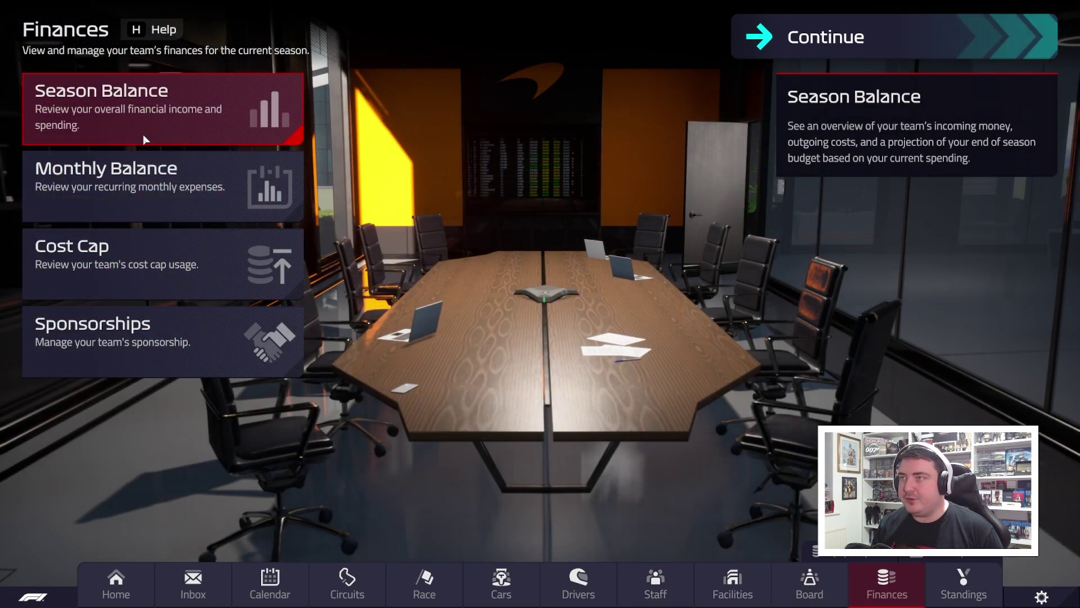
pyautogui.click(145, 135)
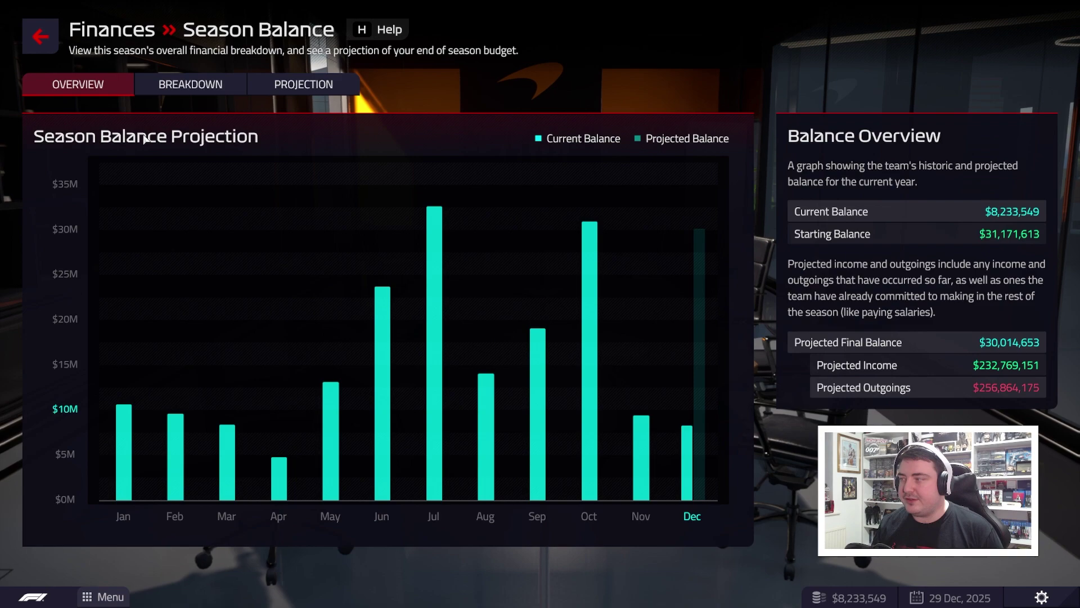
pyautogui.click(40, 37)
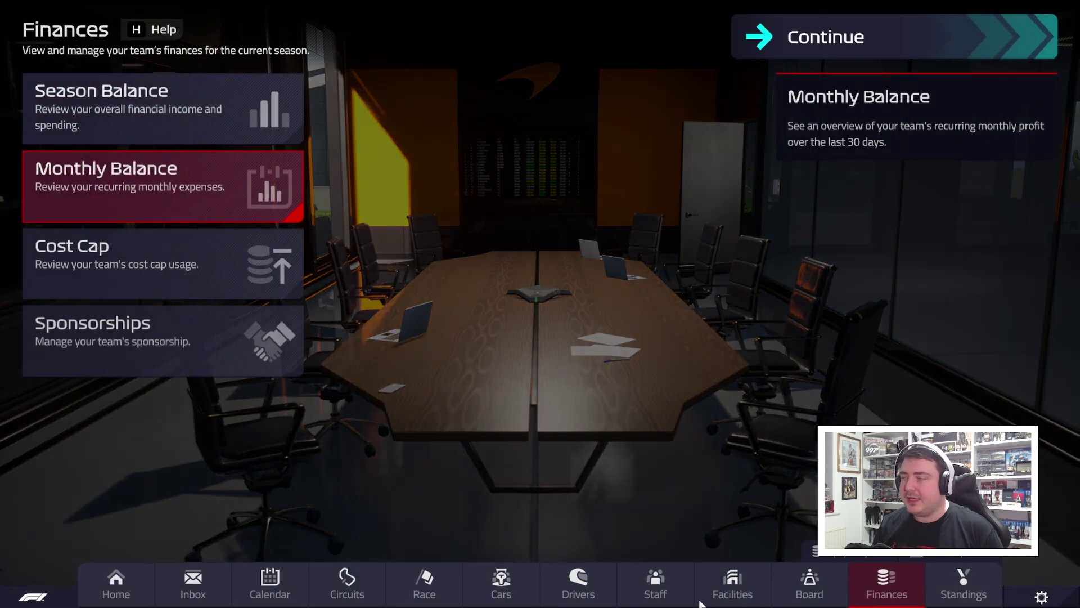
# Examine the team's current projects in the Car Parts Development section for the cars
pyautogui.click(804, 585)
pyautogui.click(500, 586)
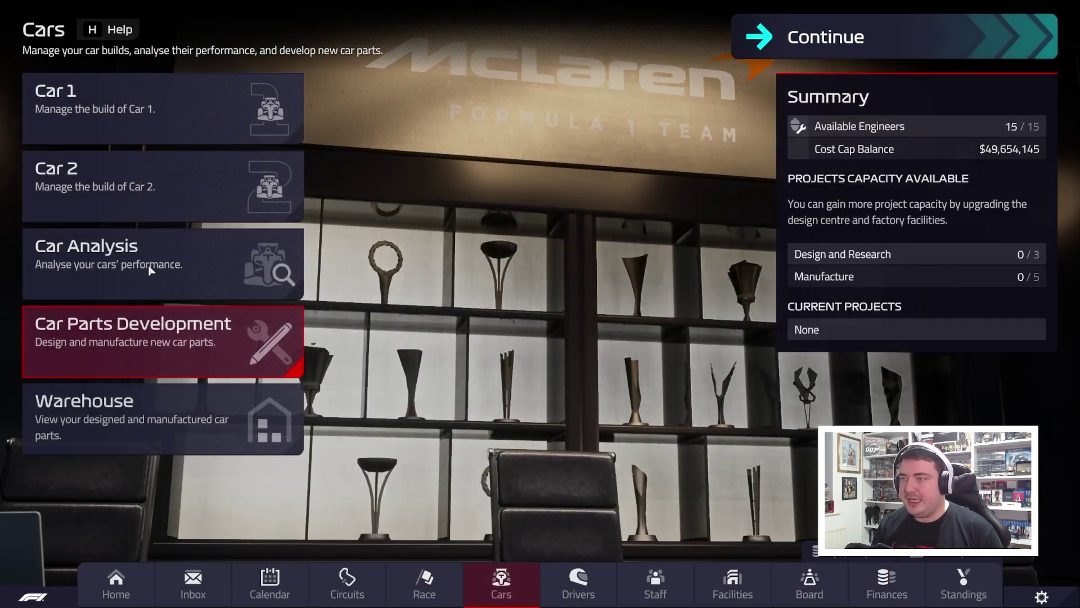
pyautogui.click(172, 326)
pyautogui.click(225, 183)
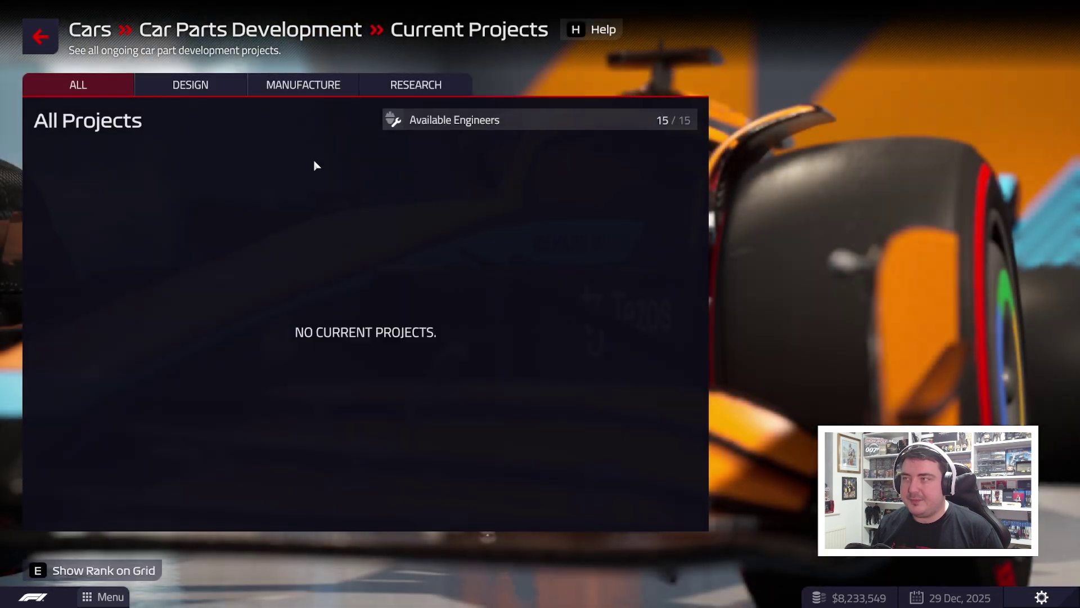